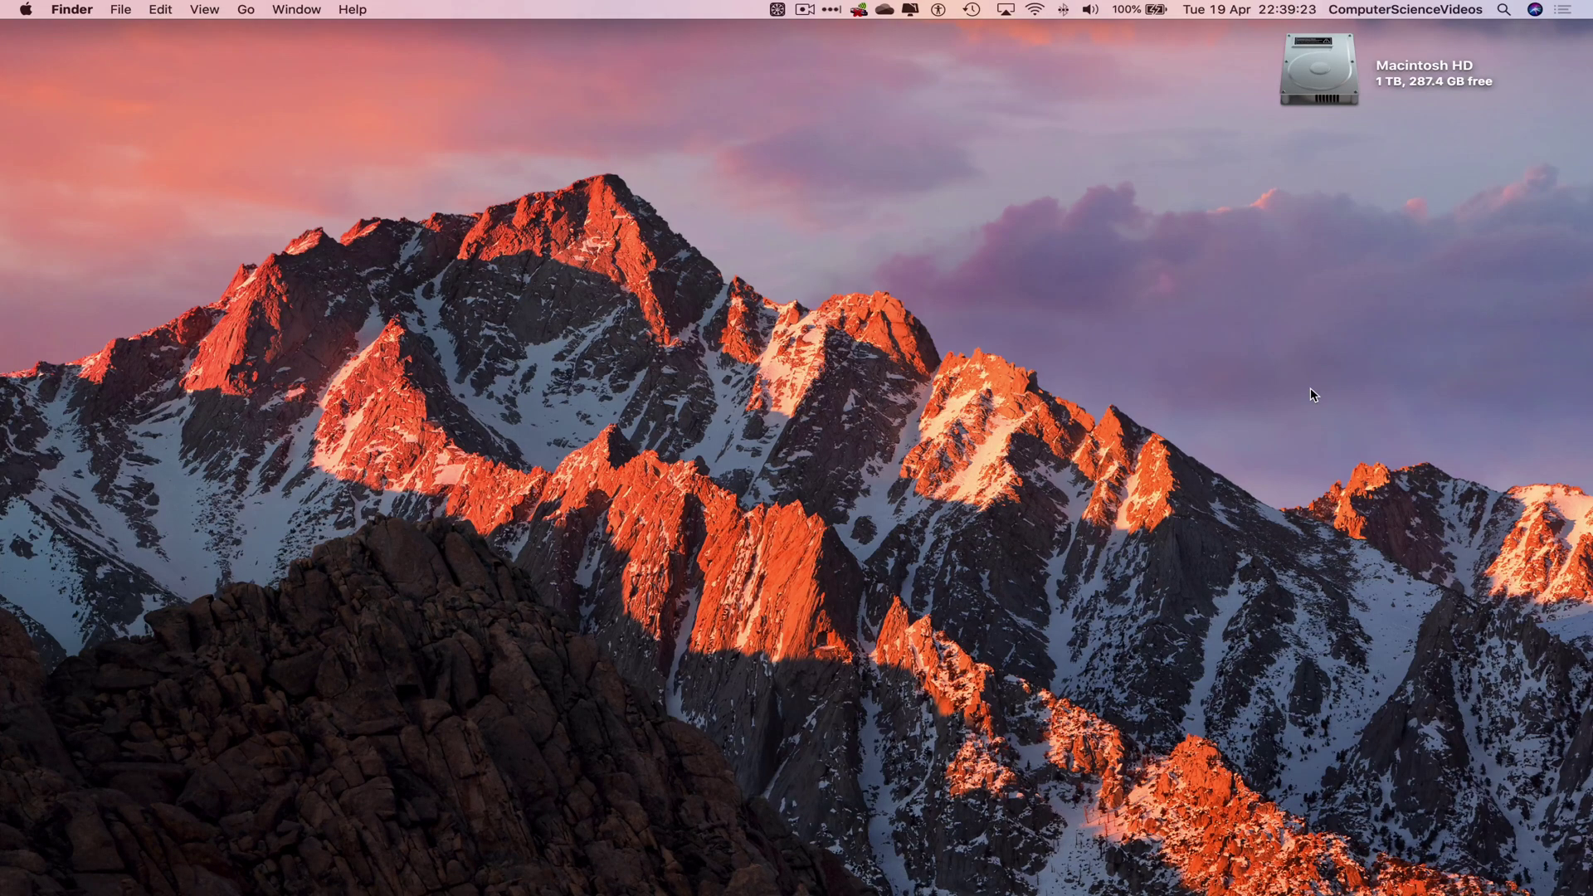
{"action": "mouse_move", "coordinate": [133, 883]}
{"action": "left_click", "coordinate": [190, 863]}
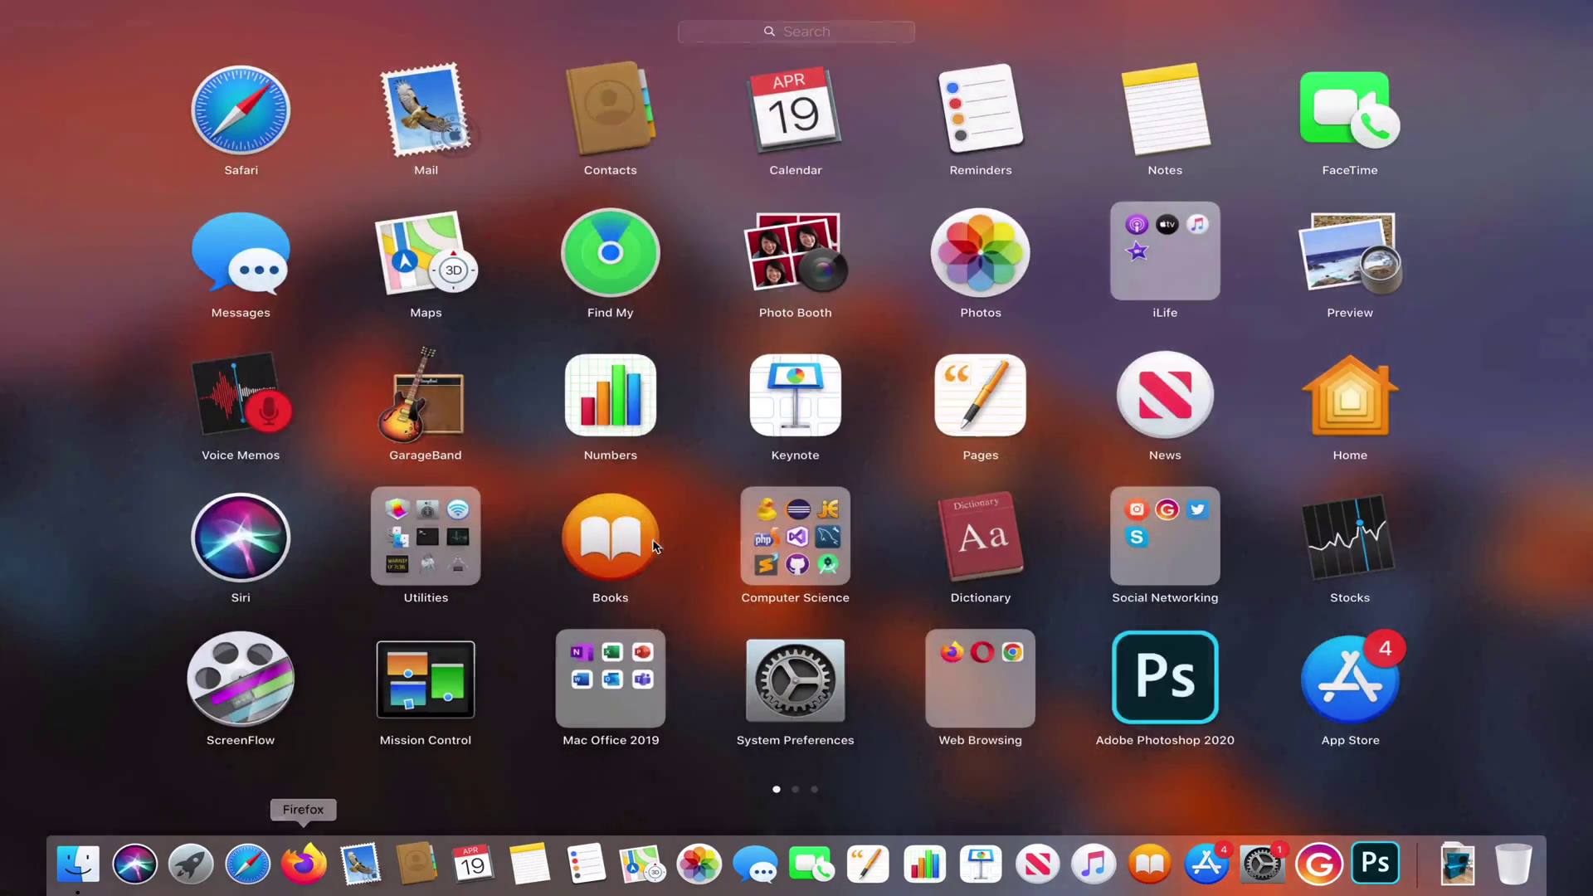
{"action": "left_click", "coordinate": [611, 680]}
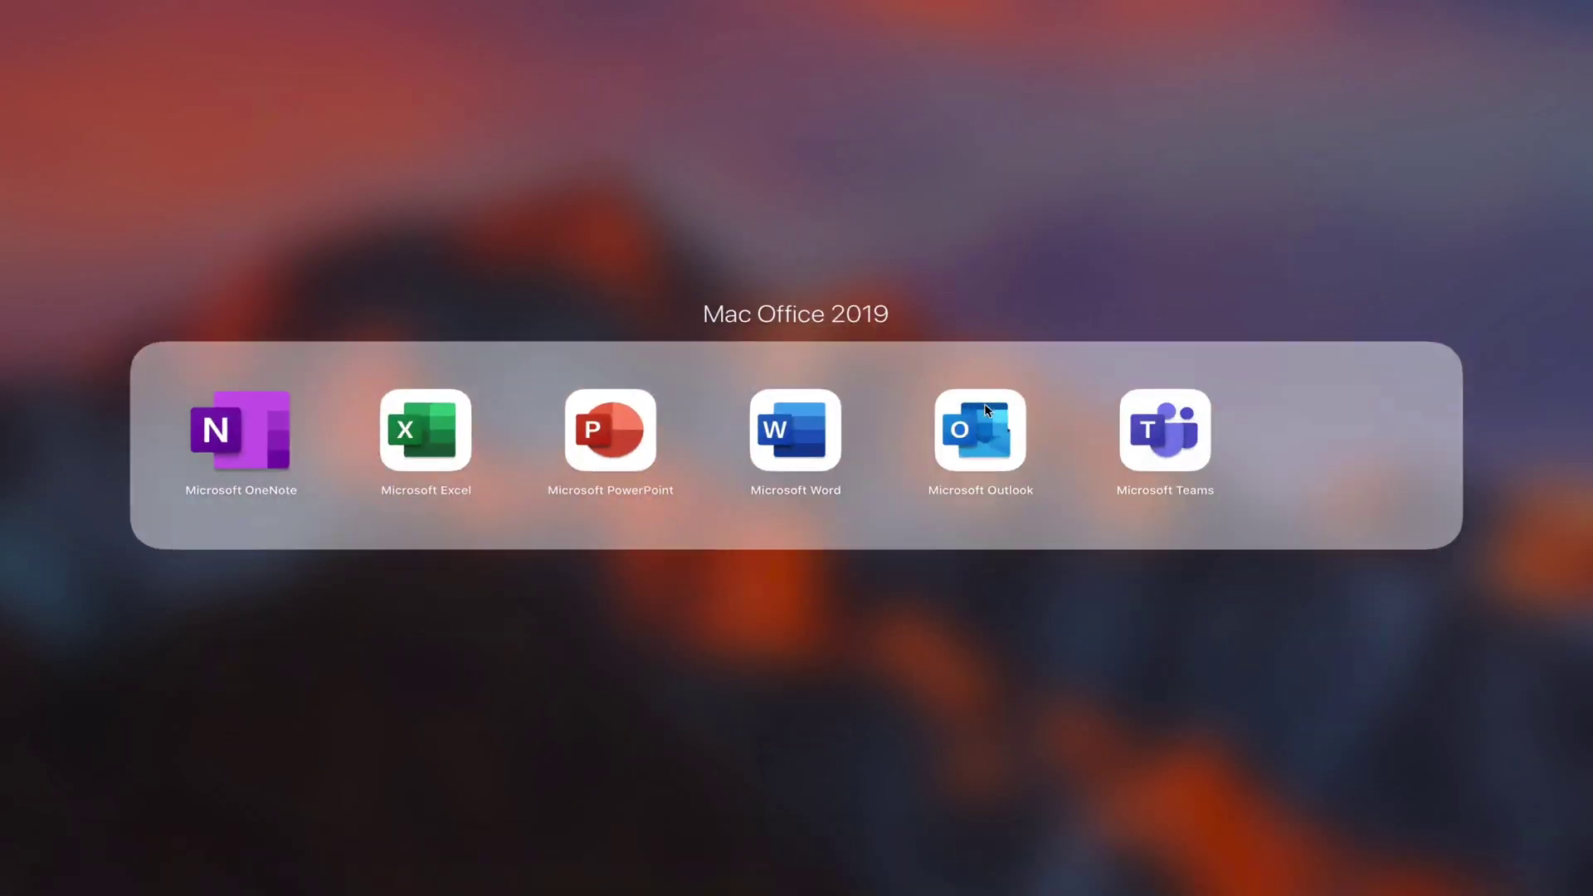
{"action": "left_click", "coordinate": [985, 430]}
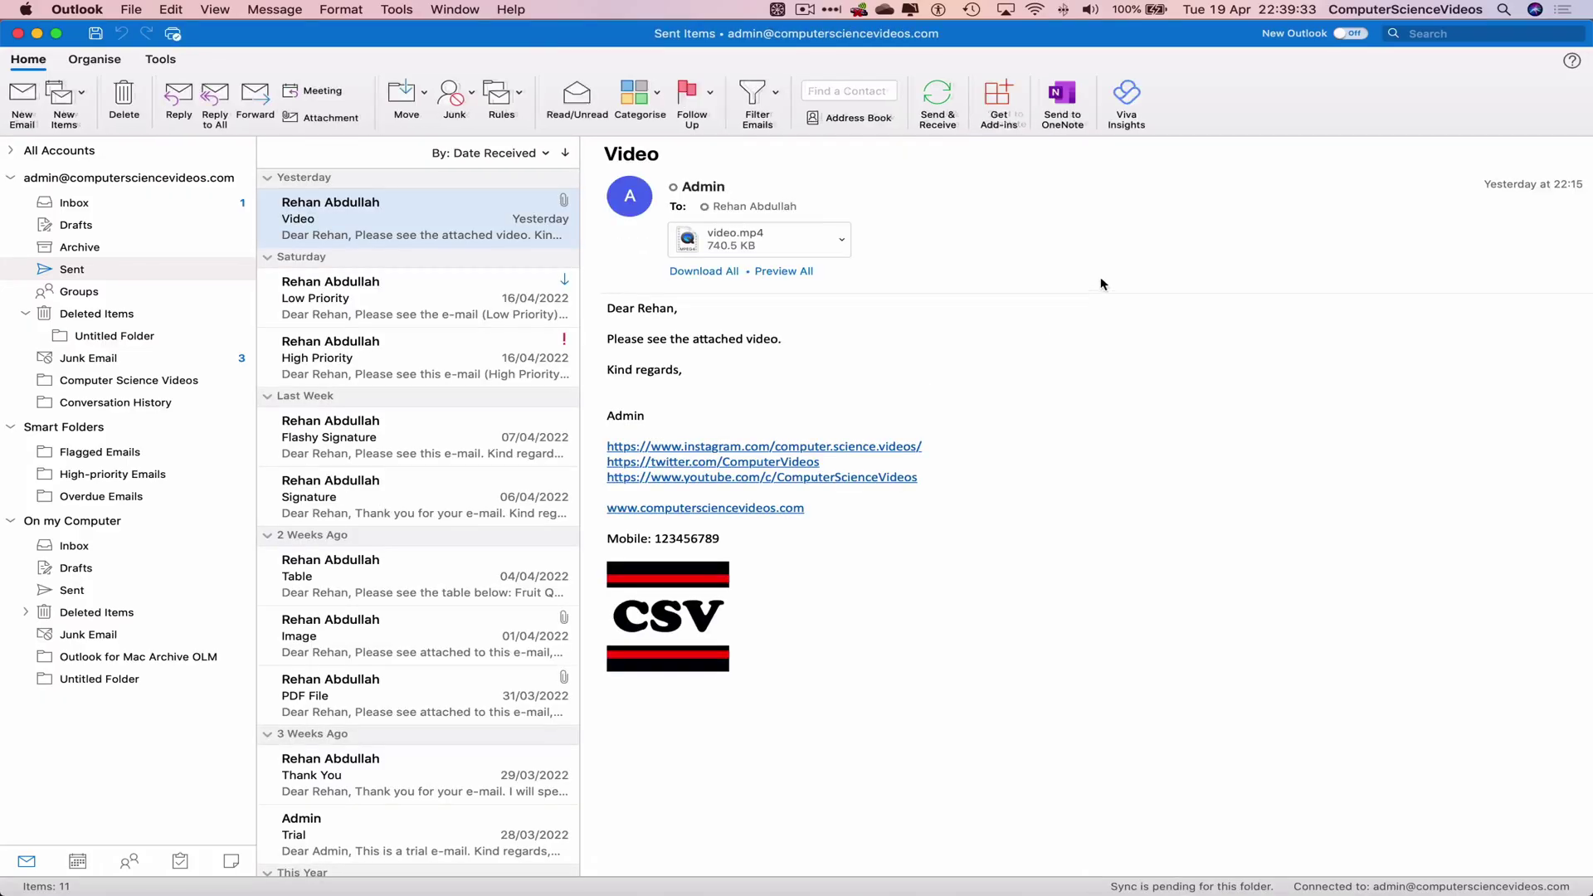
Start a new email from the Inbox to the suggested contact, with subject 'Schedule Email'
{"action": "left_click", "coordinate": [150, 206]}
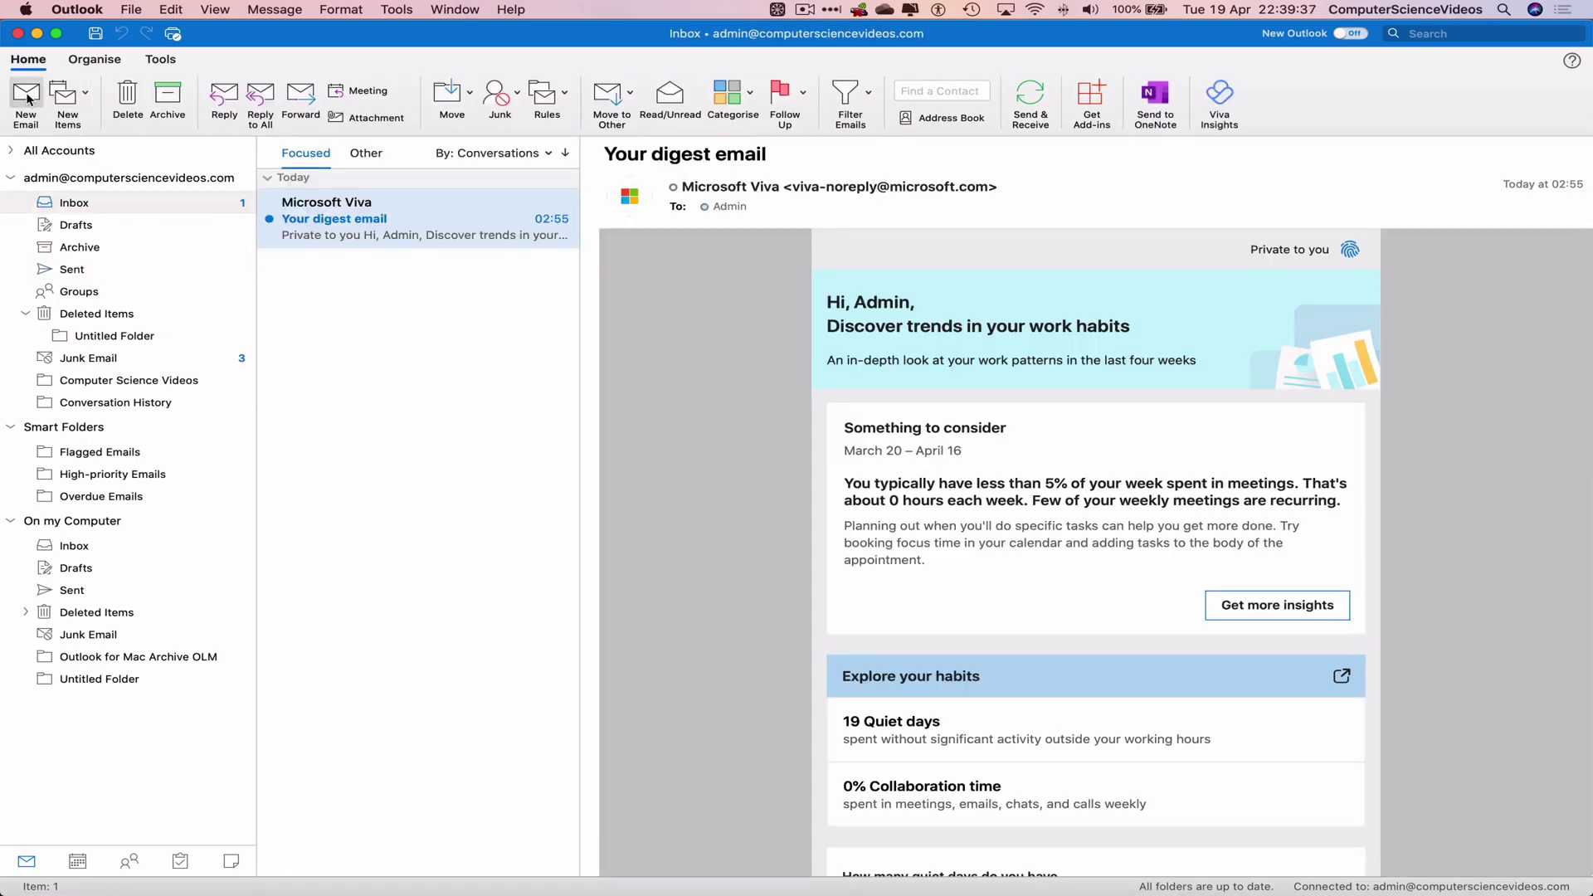
{"action": "left_click", "coordinate": [28, 98]}
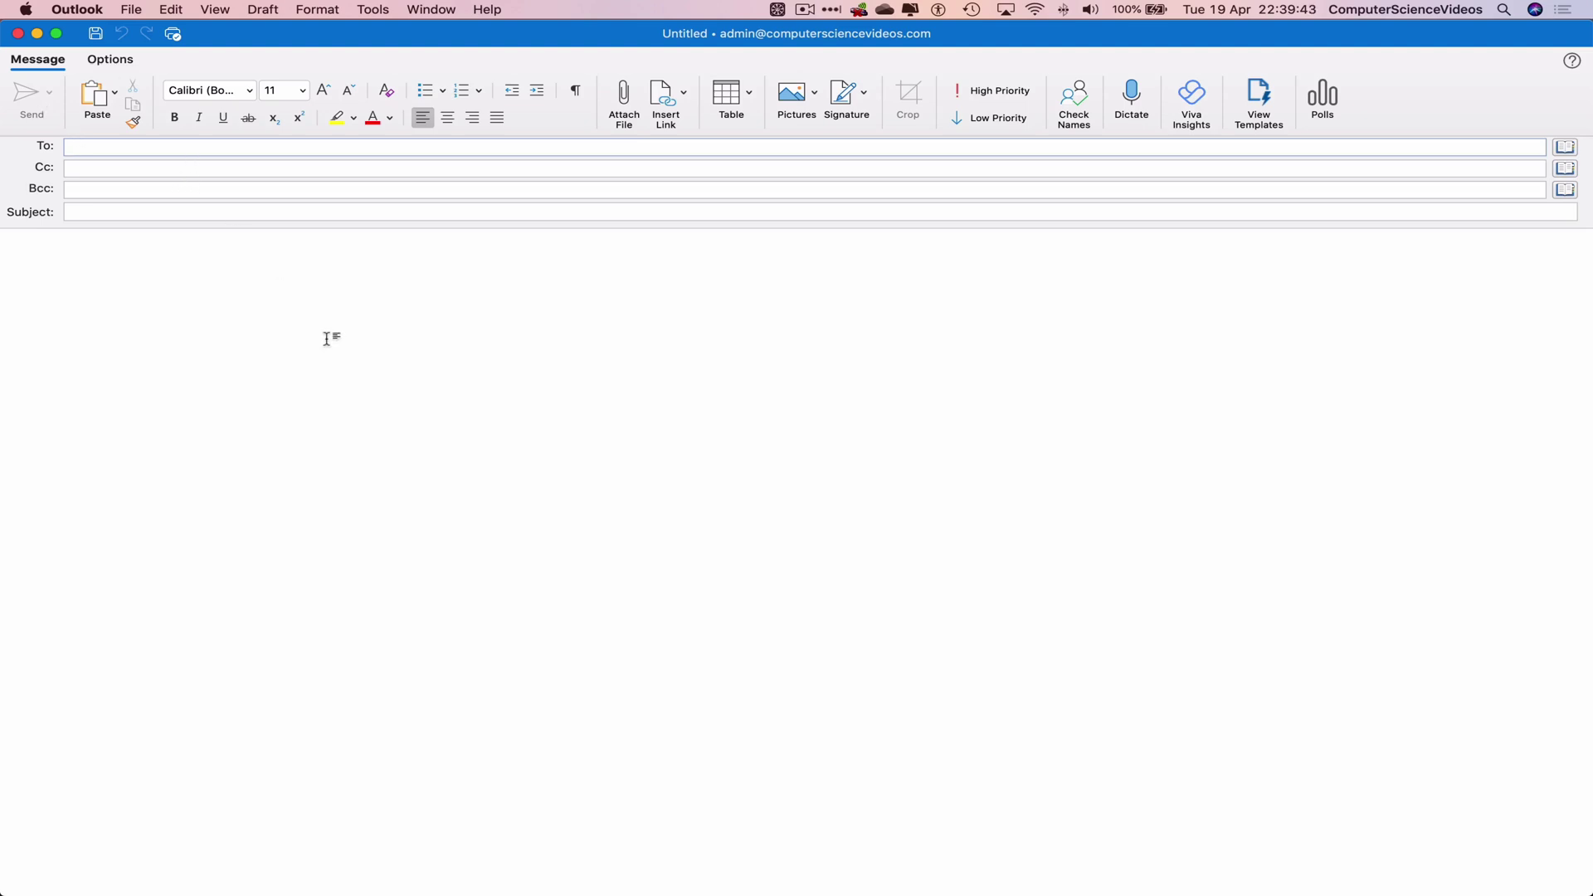
{"action": "type", "text": "@com"}
{"action": "key", "text": "super+a"}
{"action": "key", "text": "Left"}
{"action": "type", "text": "rehan"}
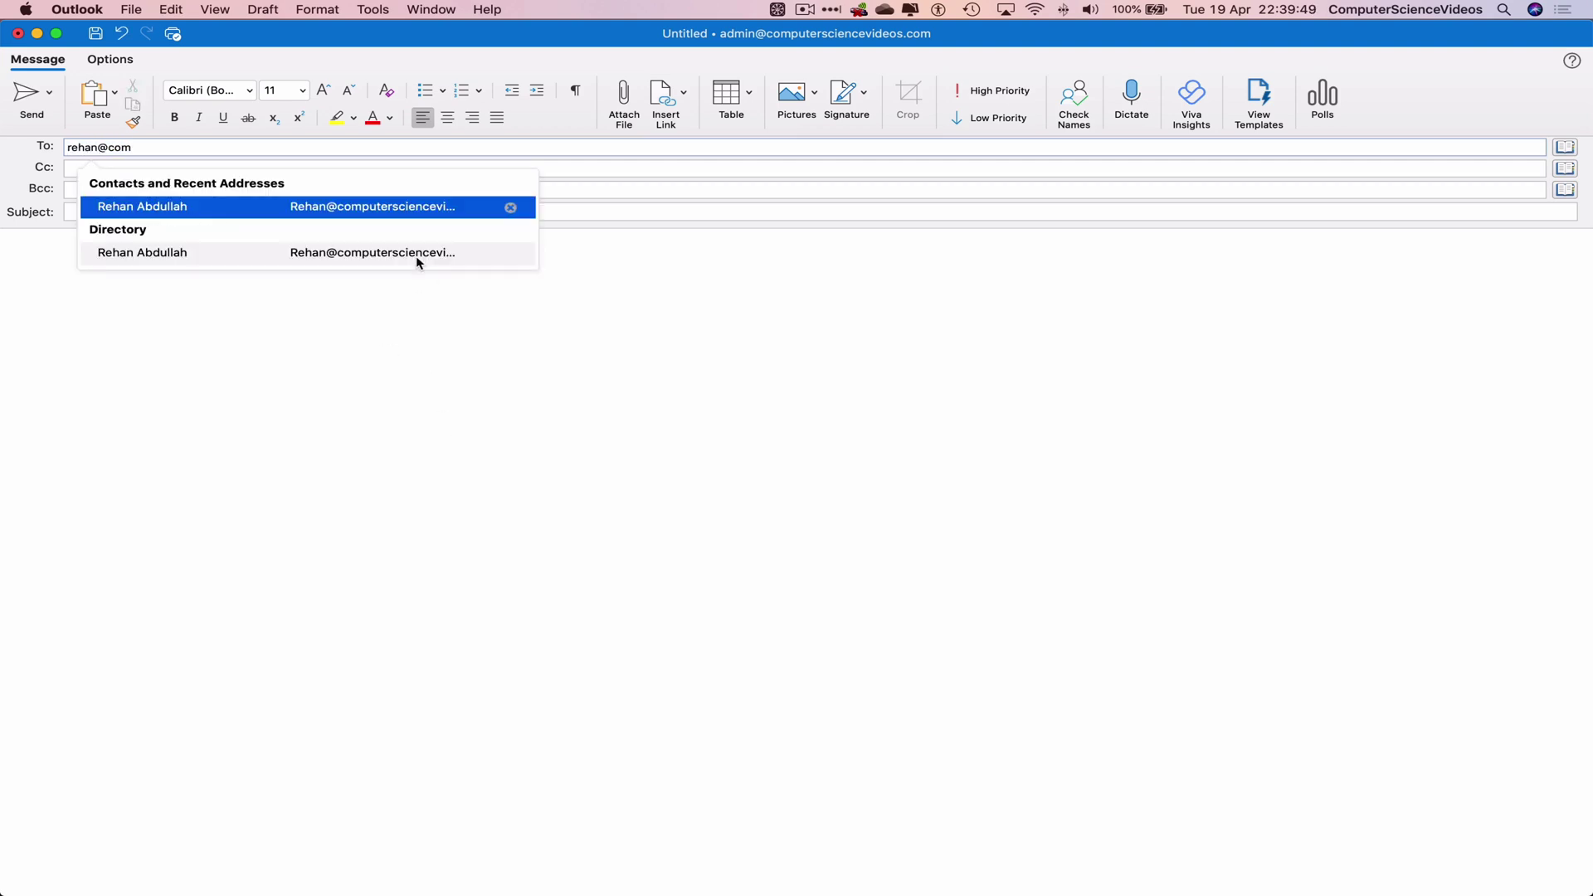
{"action": "left_click", "coordinate": [421, 209]}
{"action": "left_click", "coordinate": [222, 216]}
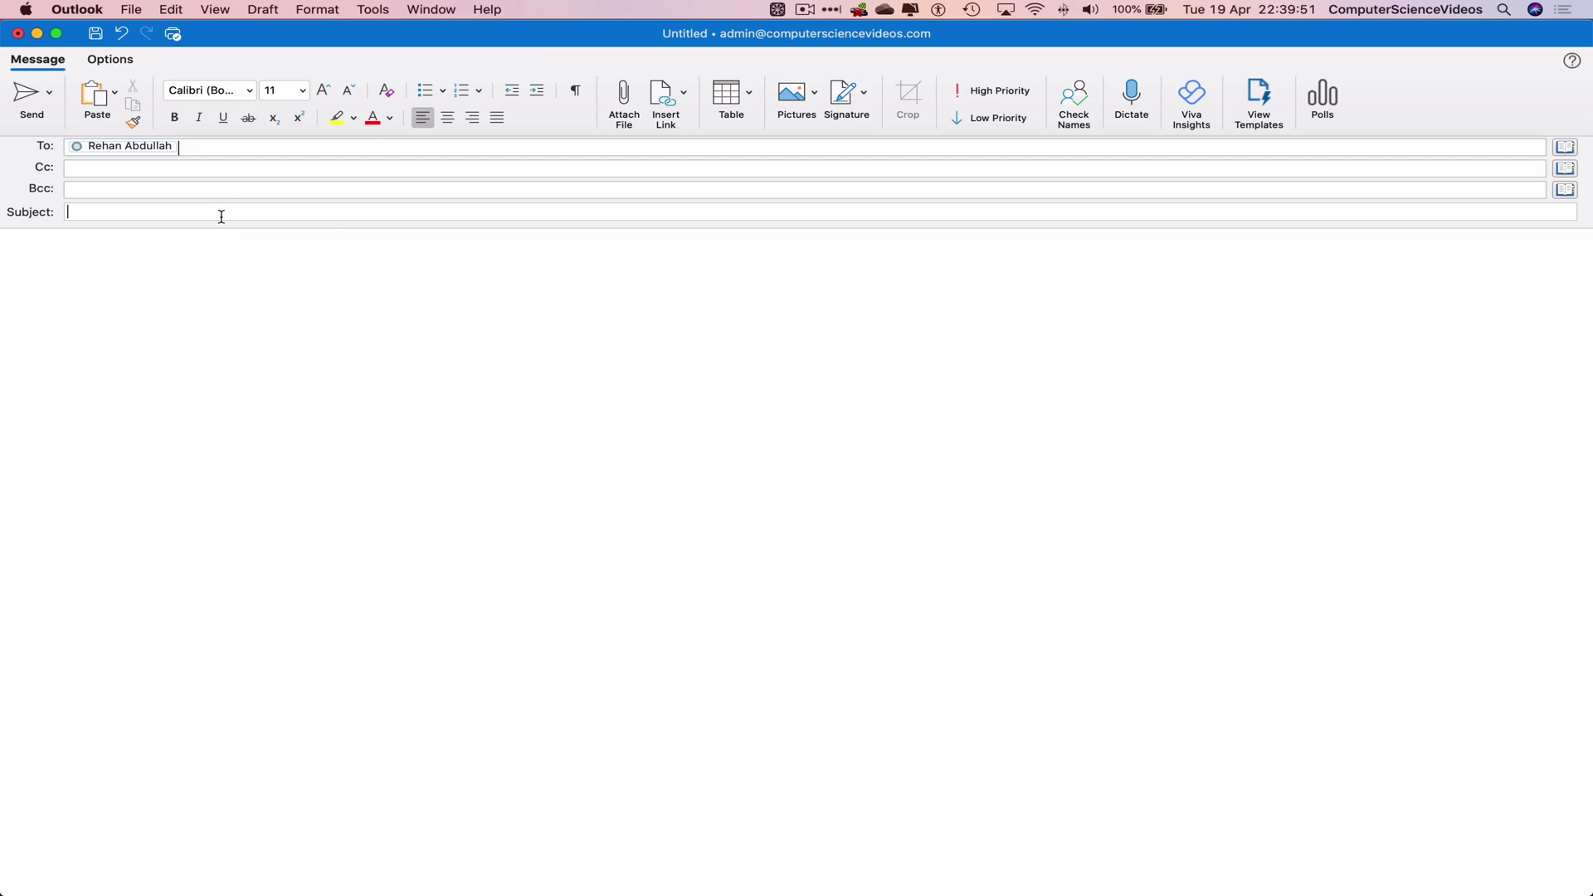
{"action": "type", "text": "Schedule Email"}
Write the body: a greeting to the contact, 'Please see the e-mail.' and 'Kind regards,'
{"action": "left_click", "coordinate": [269, 259]}
{"action": "type", "text": "Dear Rehan"}
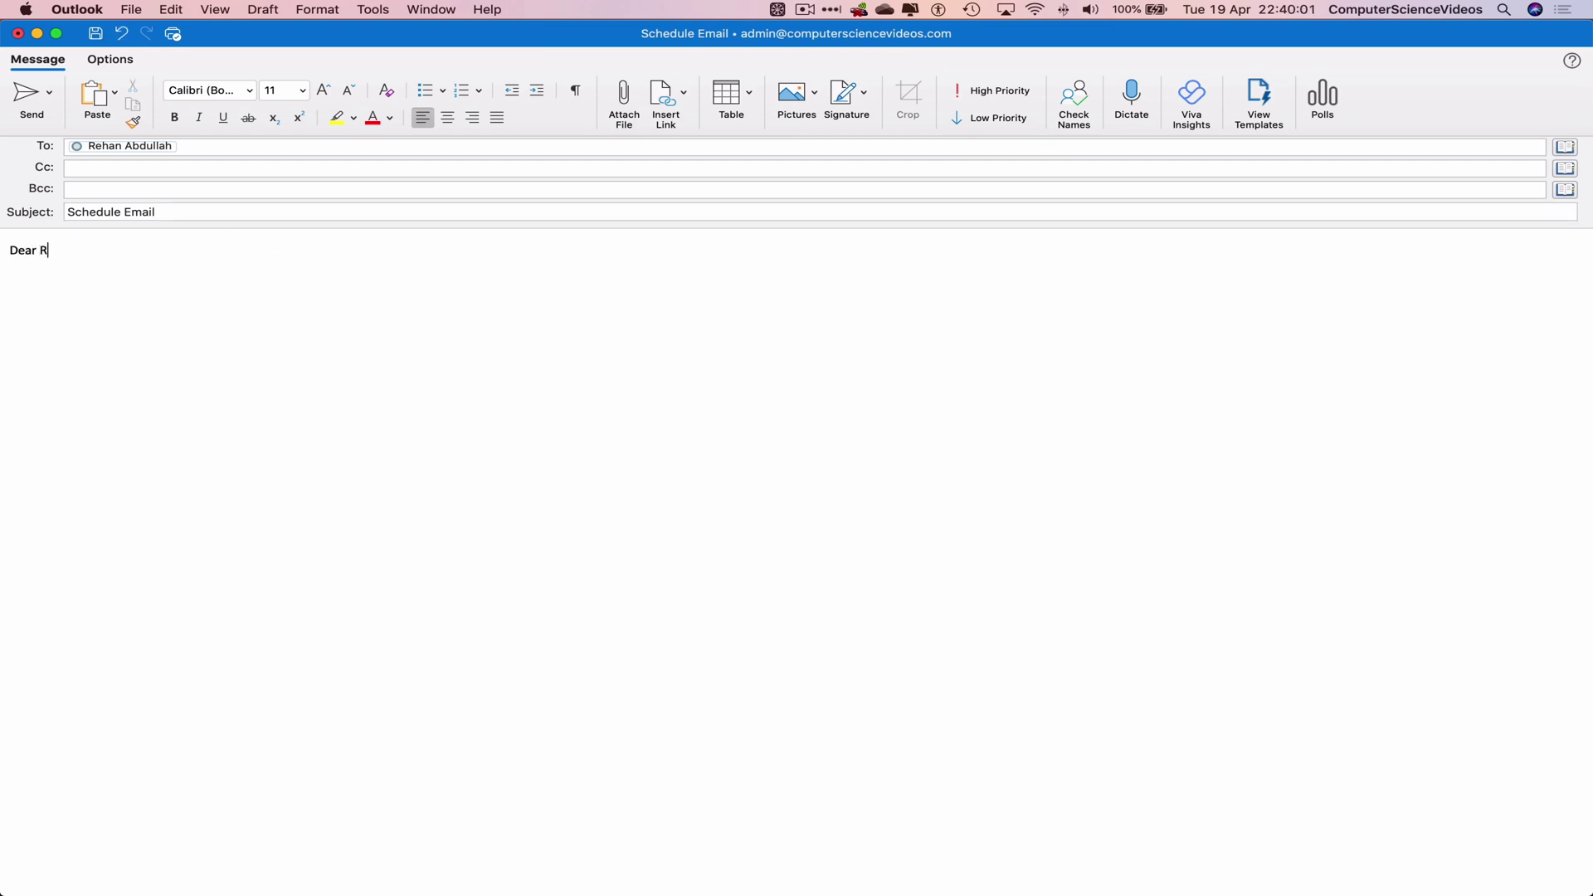
{"action": "key", "text": "Return"}
{"action": "key", "text": "Return"}
{"action": "type", "text": "Please see the e-mail."}
{"action": "key", "text": "Return"}
{"action": "key", "text": "Return"}
{"action": "type", "text": "Kinr"}
{"action": "key", "text": "BackSpace"}
{"action": "type", "text": "d regards,"}
{"action": "key", "text": "Return"}
{"action": "key", "text": "Return"}
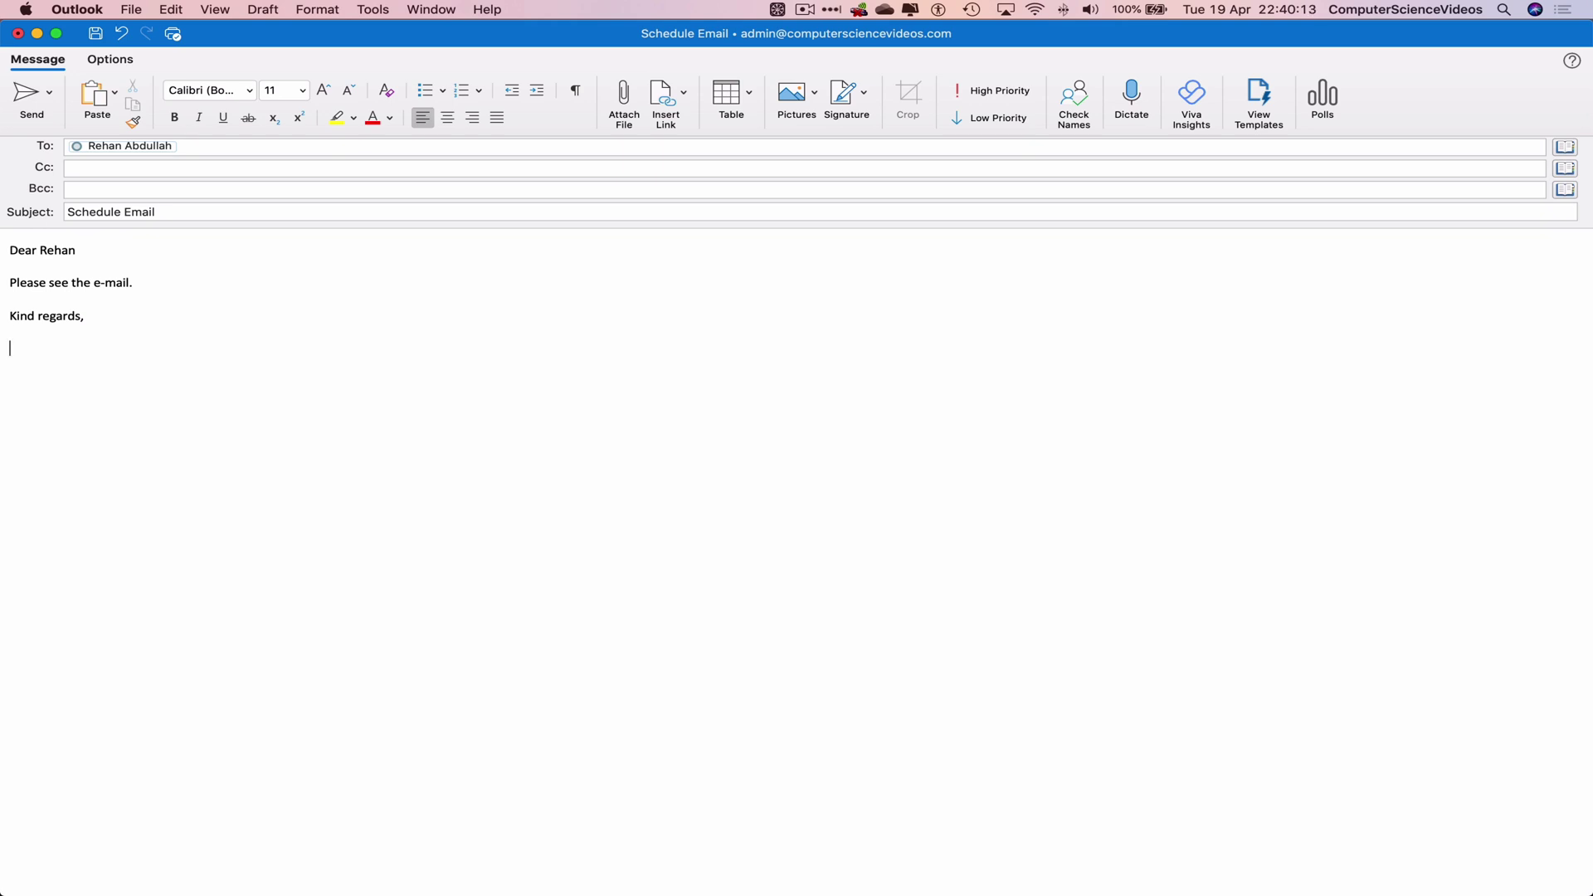
Insert the Admin 1 signature, remove the extra blank line above it, and choose Send Later
{"action": "left_click", "coordinate": [863, 98]}
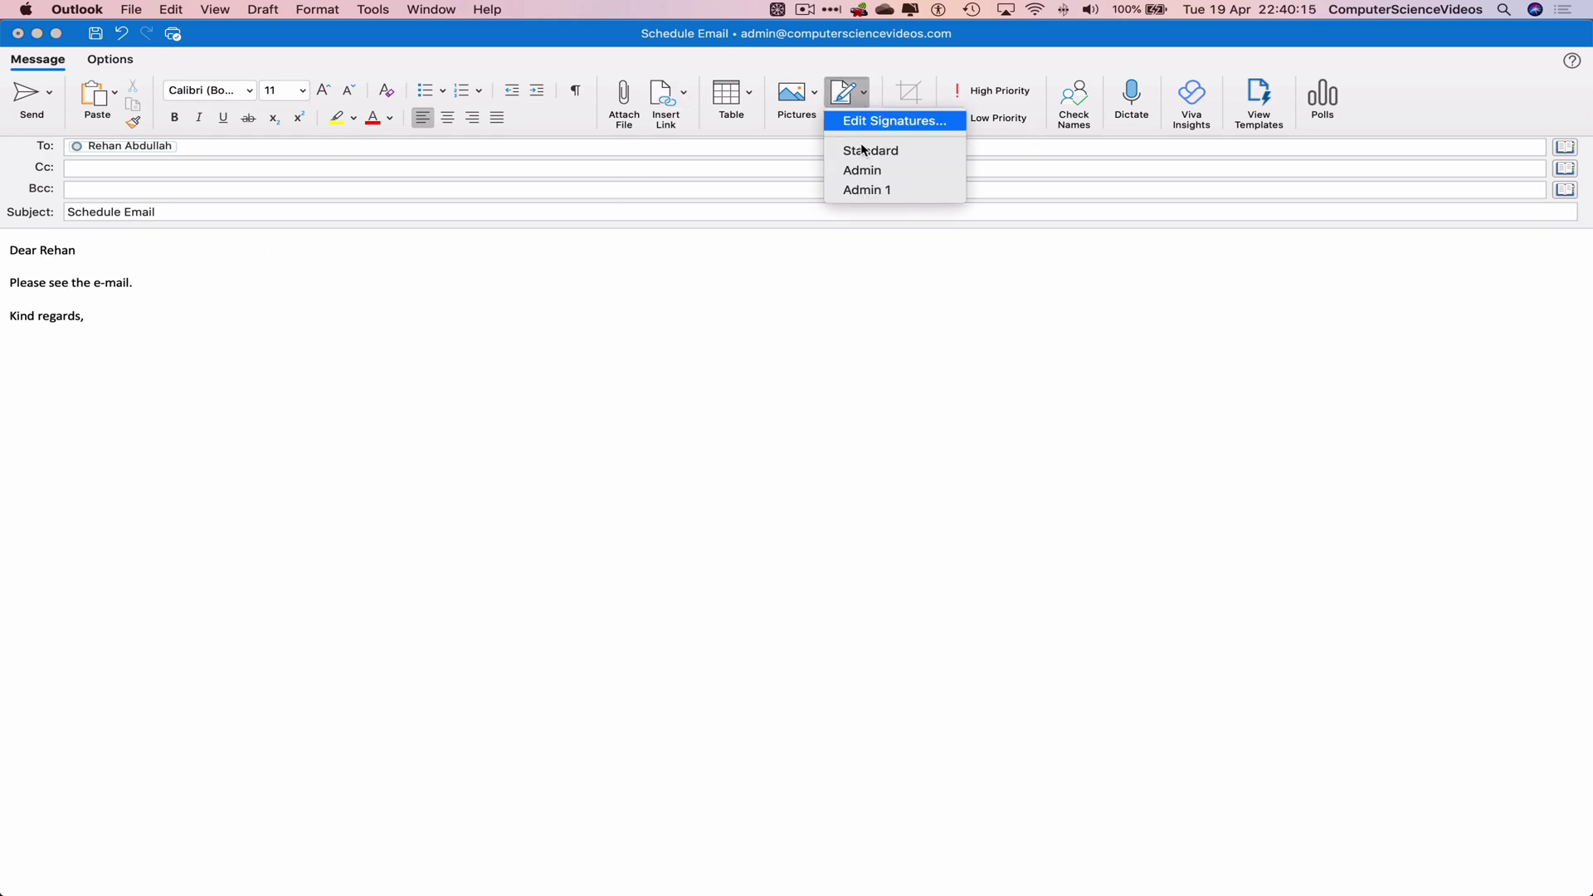
{"action": "left_click", "coordinate": [879, 192]}
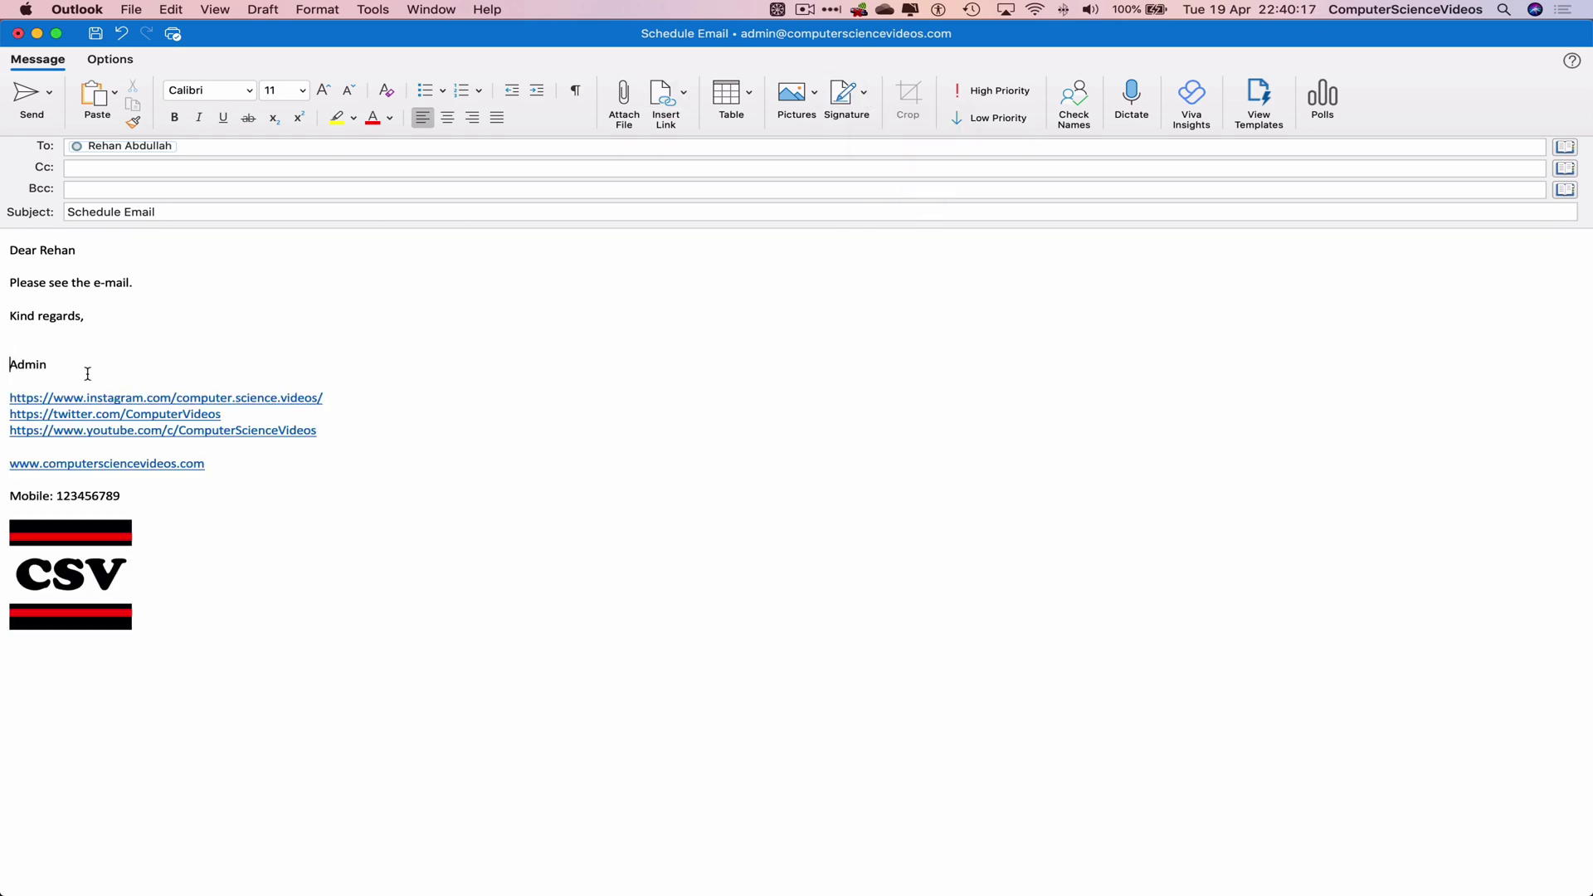
{"action": "left_click", "coordinate": [61, 346]}
{"action": "key", "text": "BackSpace"}
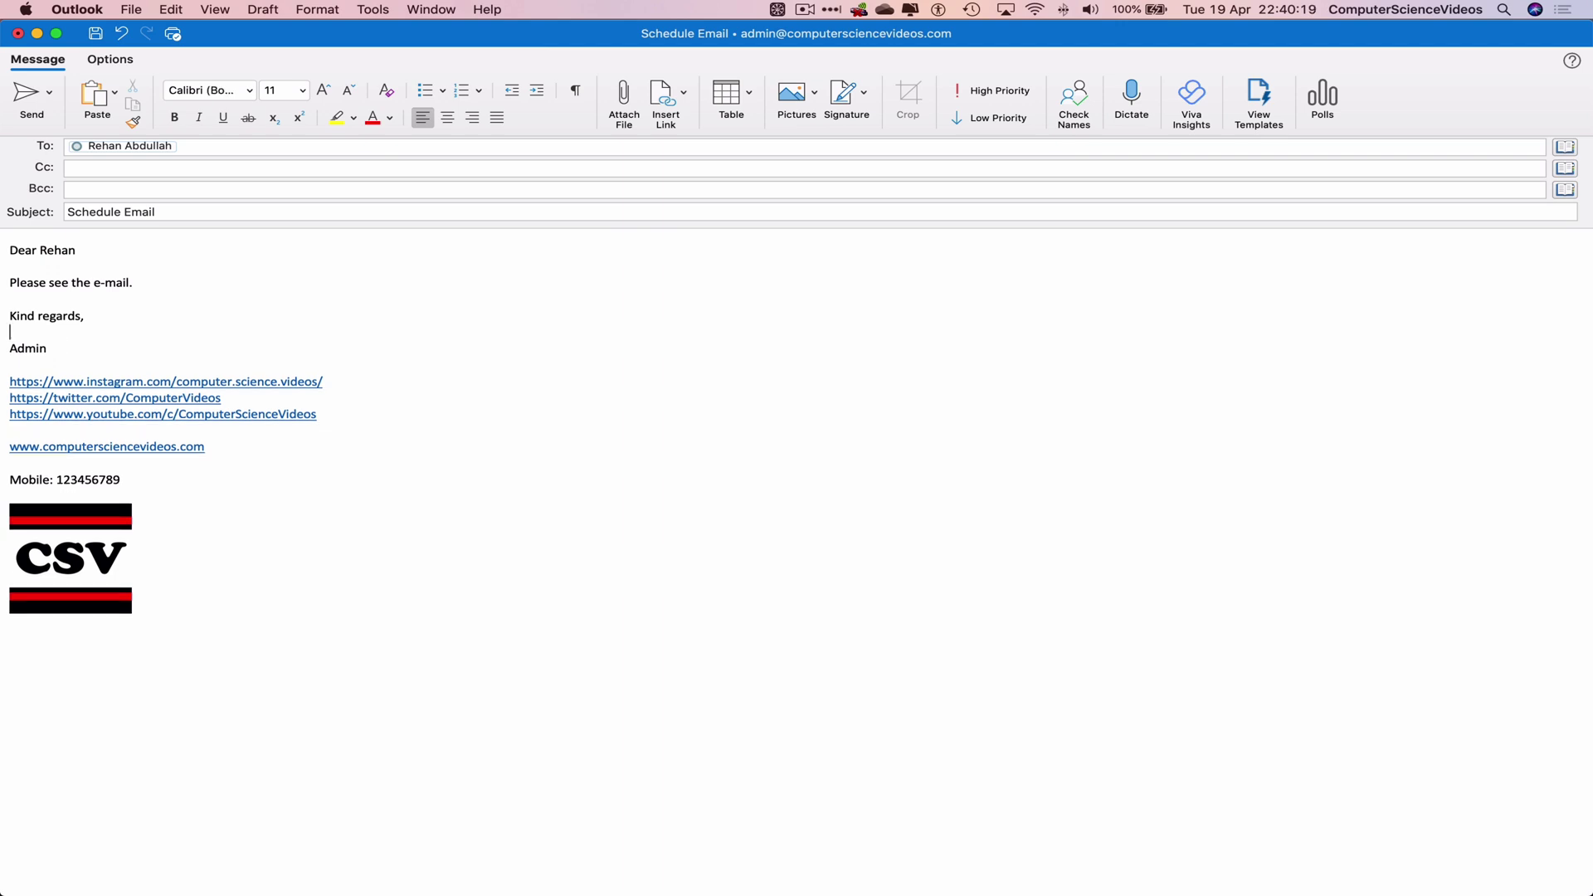
{"action": "left_click", "coordinate": [50, 98]}
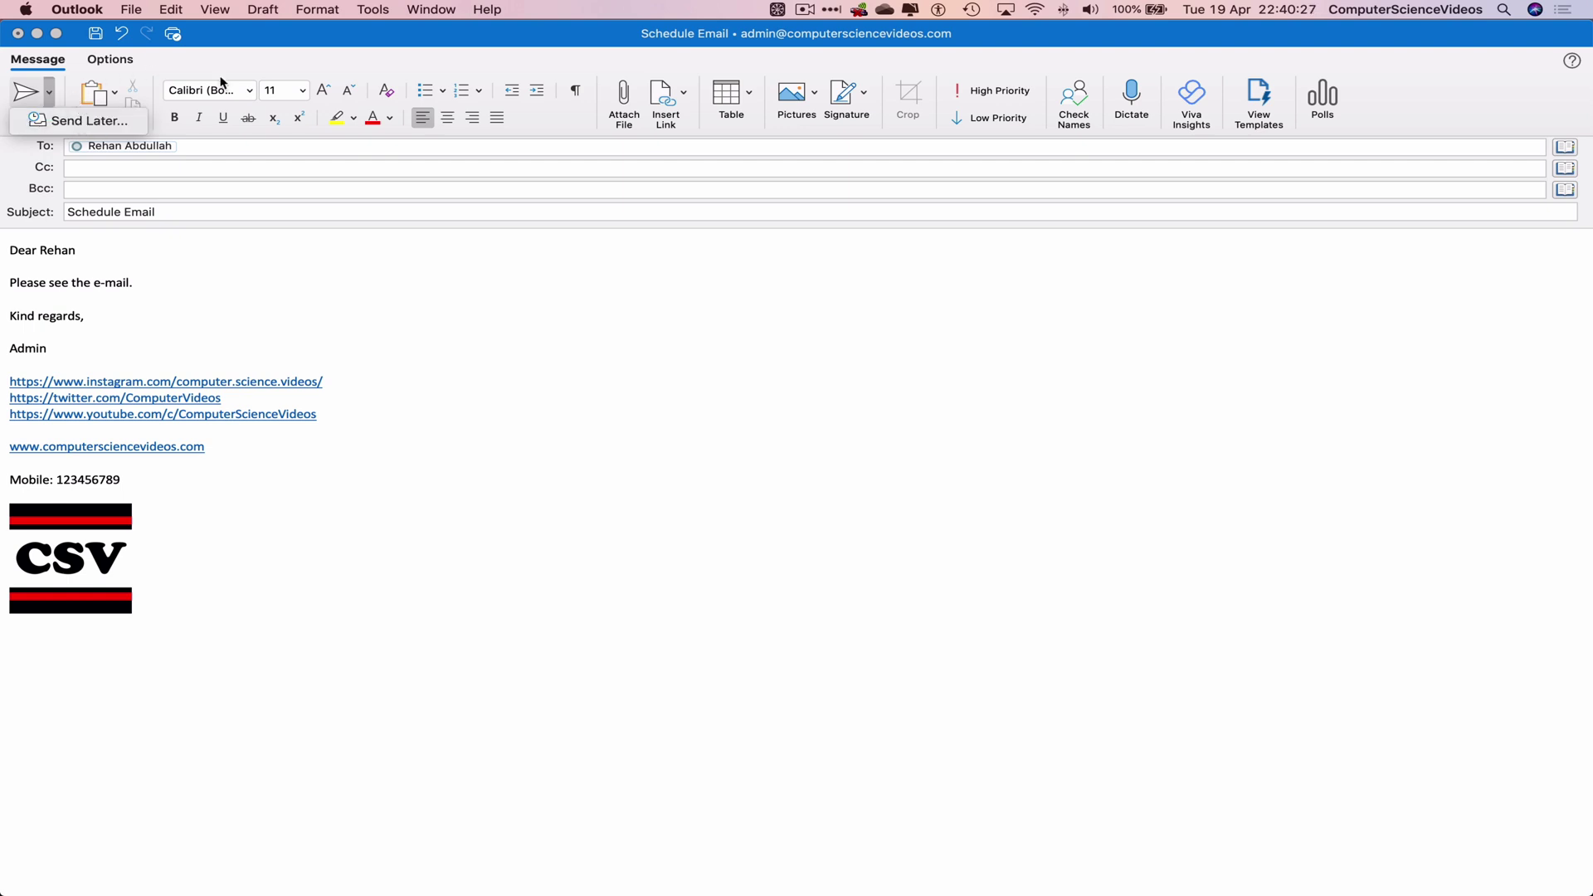
{"action": "left_click", "coordinate": [91, 121]}
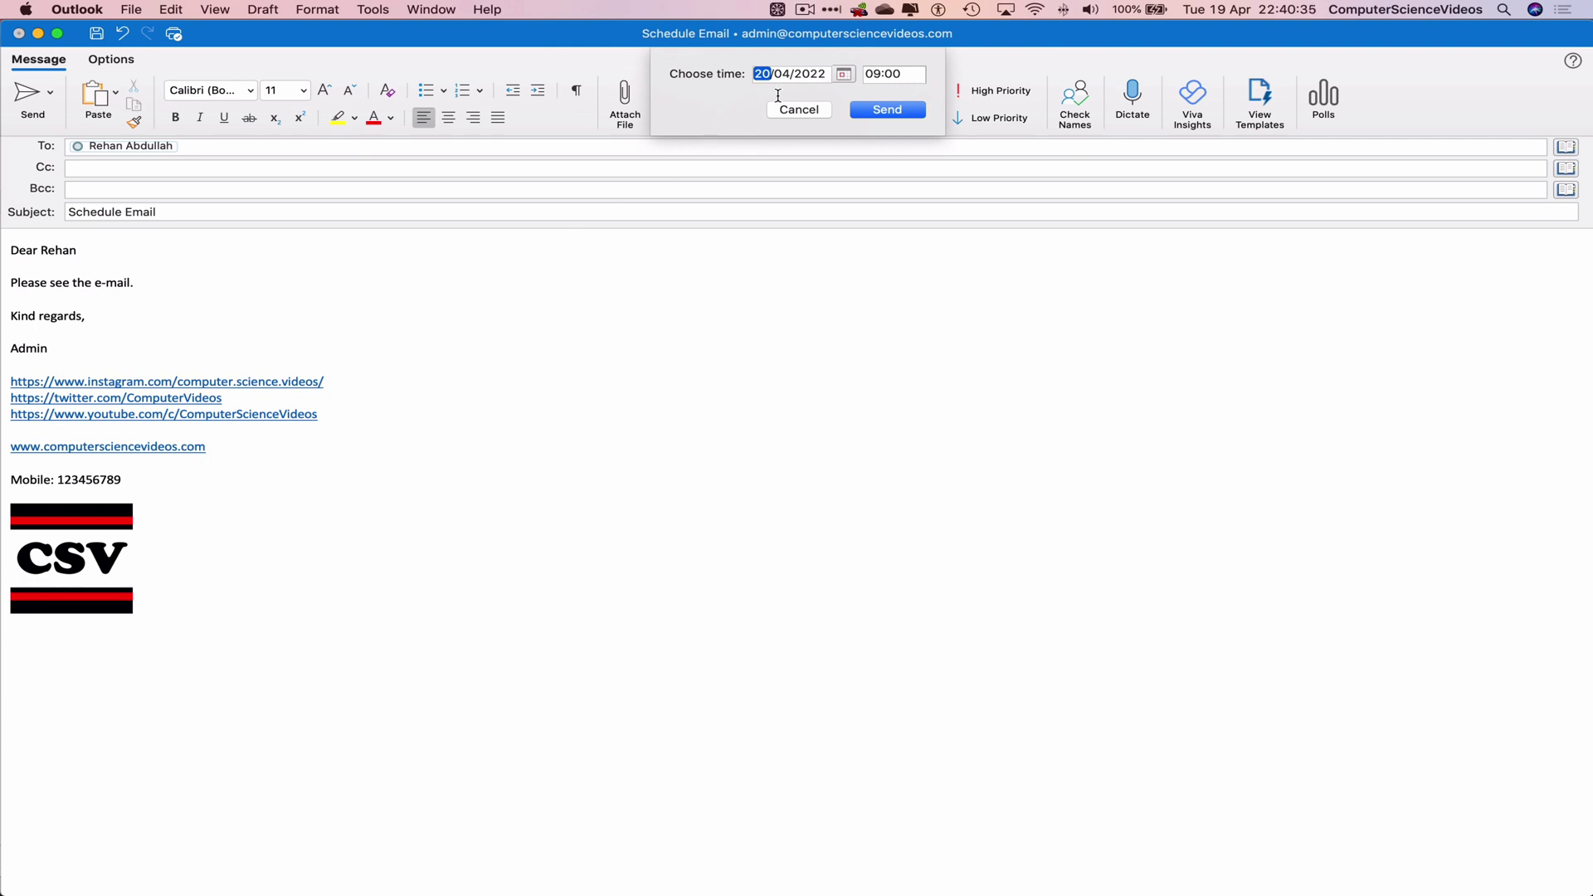
Set the send date to 19/04/2022 and time to 22:43, then confirm sending
{"action": "left_click", "coordinate": [842, 74]}
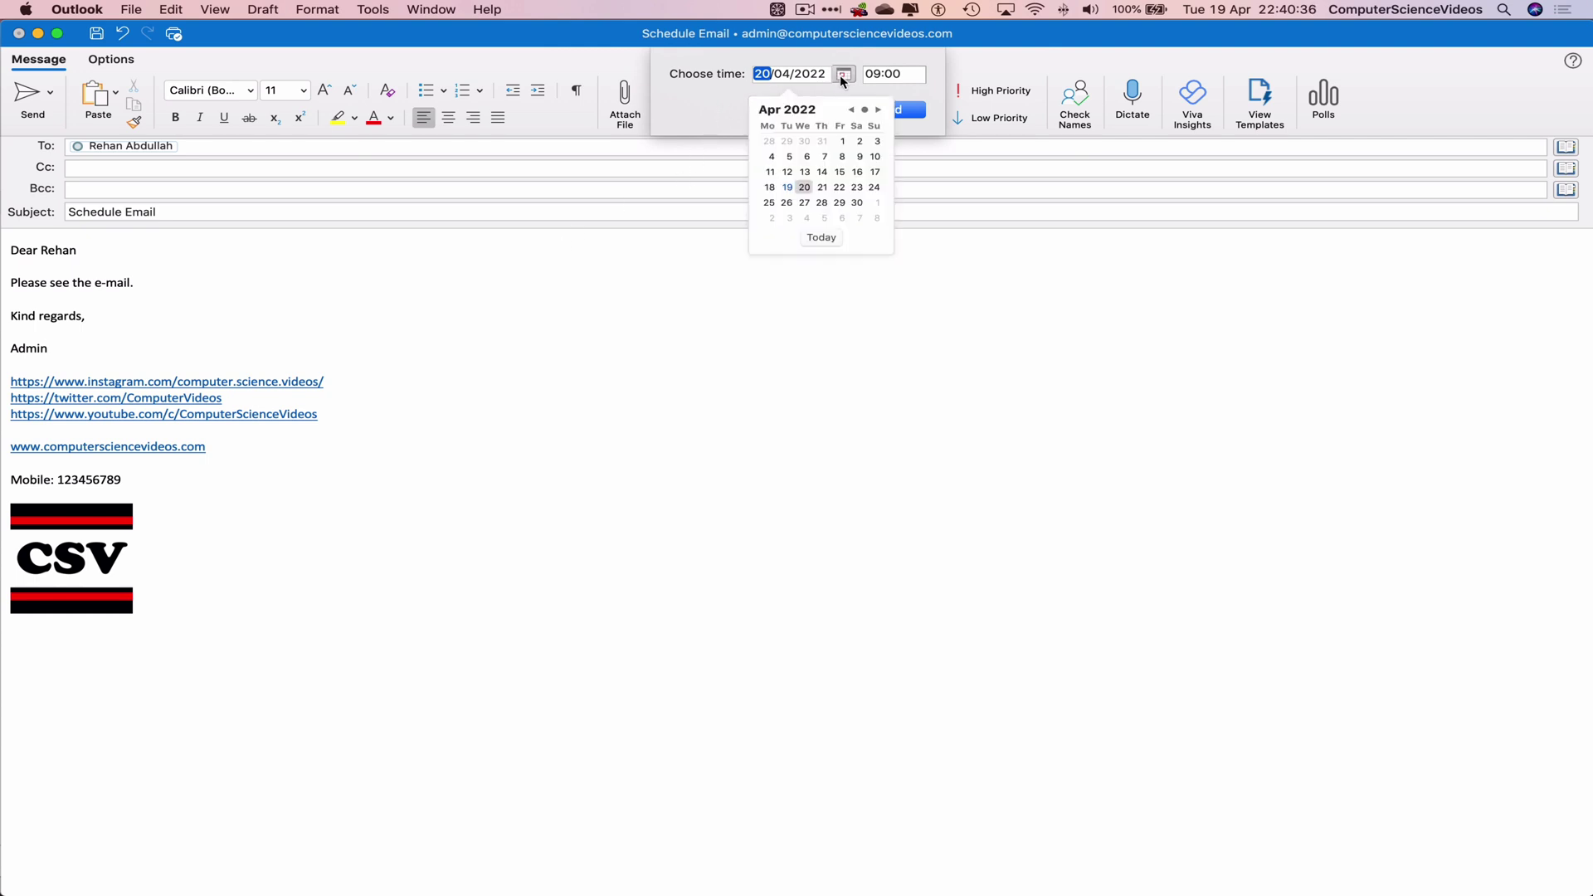
{"action": "left_click", "coordinate": [796, 195]}
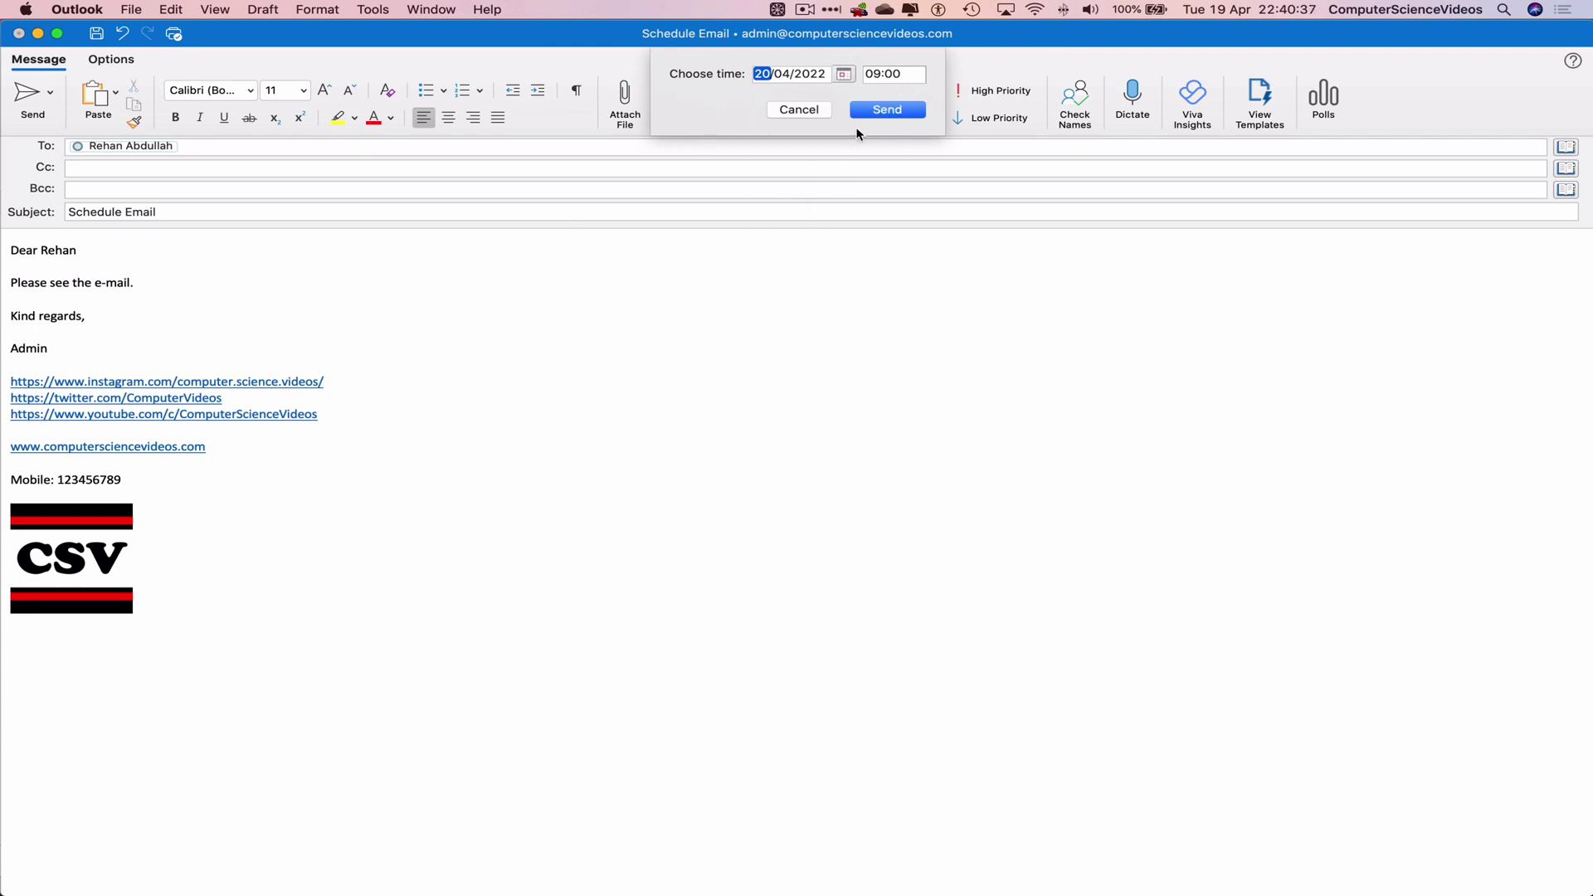
{"action": "left_click", "coordinate": [878, 82]}
{"action": "type", "text": "22"}
{"action": "left_click", "coordinate": [899, 79]}
{"action": "type", "text": "44"}
{"action": "left_click", "coordinate": [844, 75]}
{"action": "left_click", "coordinate": [788, 202]}
{"action": "left_click", "coordinate": [894, 74]}
{"action": "key", "text": "Down"}
{"action": "left_click", "coordinate": [905, 112]}
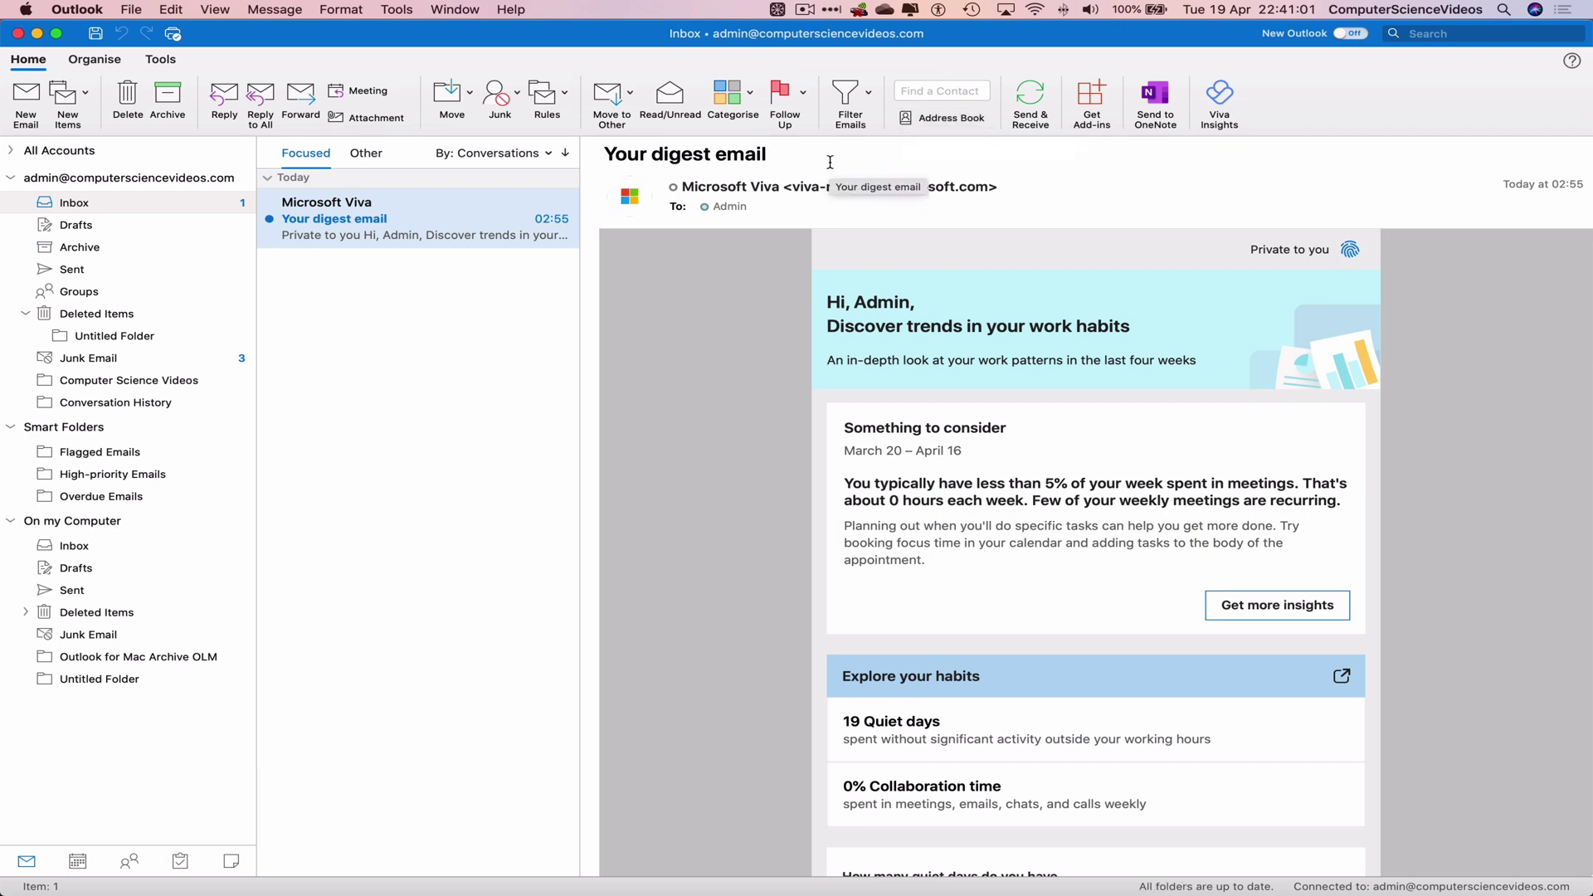
Minimise Outlook and go to office.com via Safari's Office 365 bookmark
{"action": "left_click", "coordinate": [37, 35]}
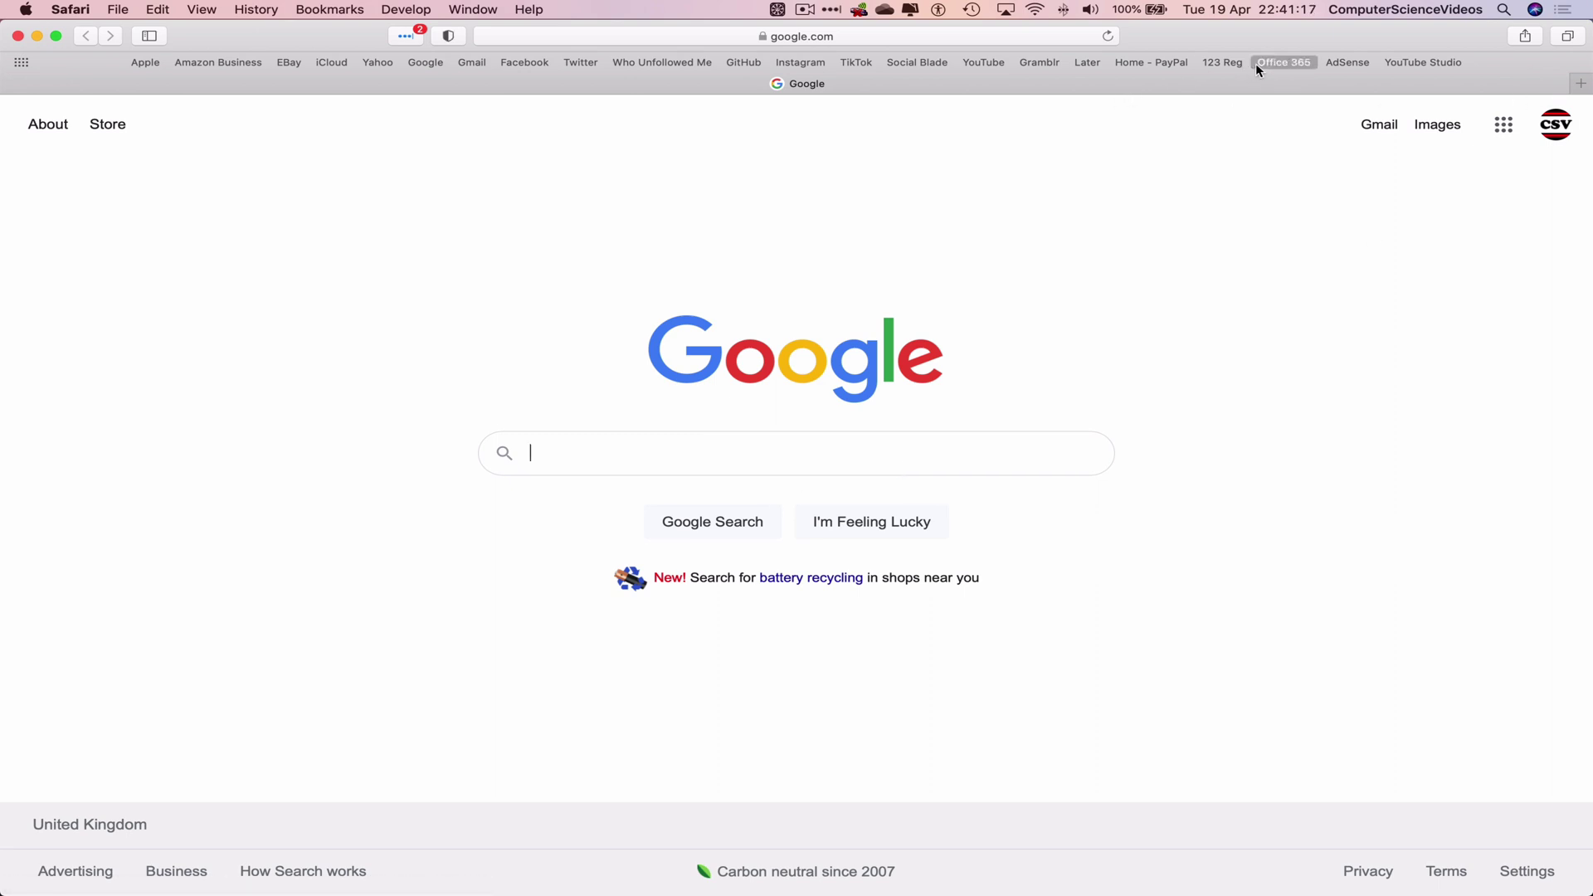
{"action": "left_click", "coordinate": [1298, 68]}
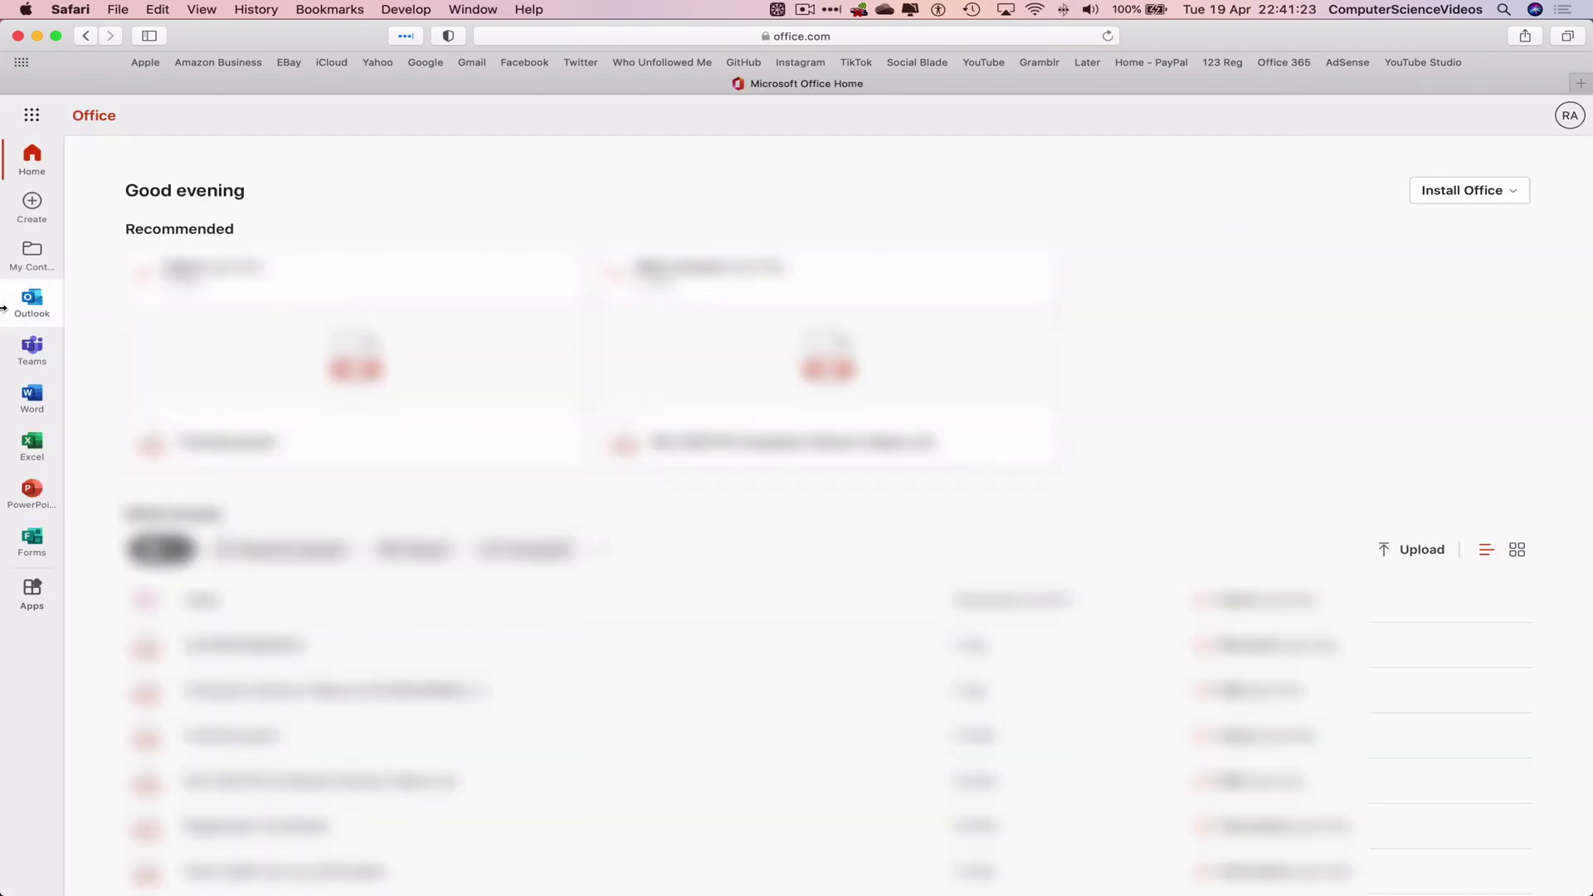
Open Outlook on the web's Inbox in a new tab, reload it, and minimise Safari
{"action": "left_click", "coordinate": [31, 301]}
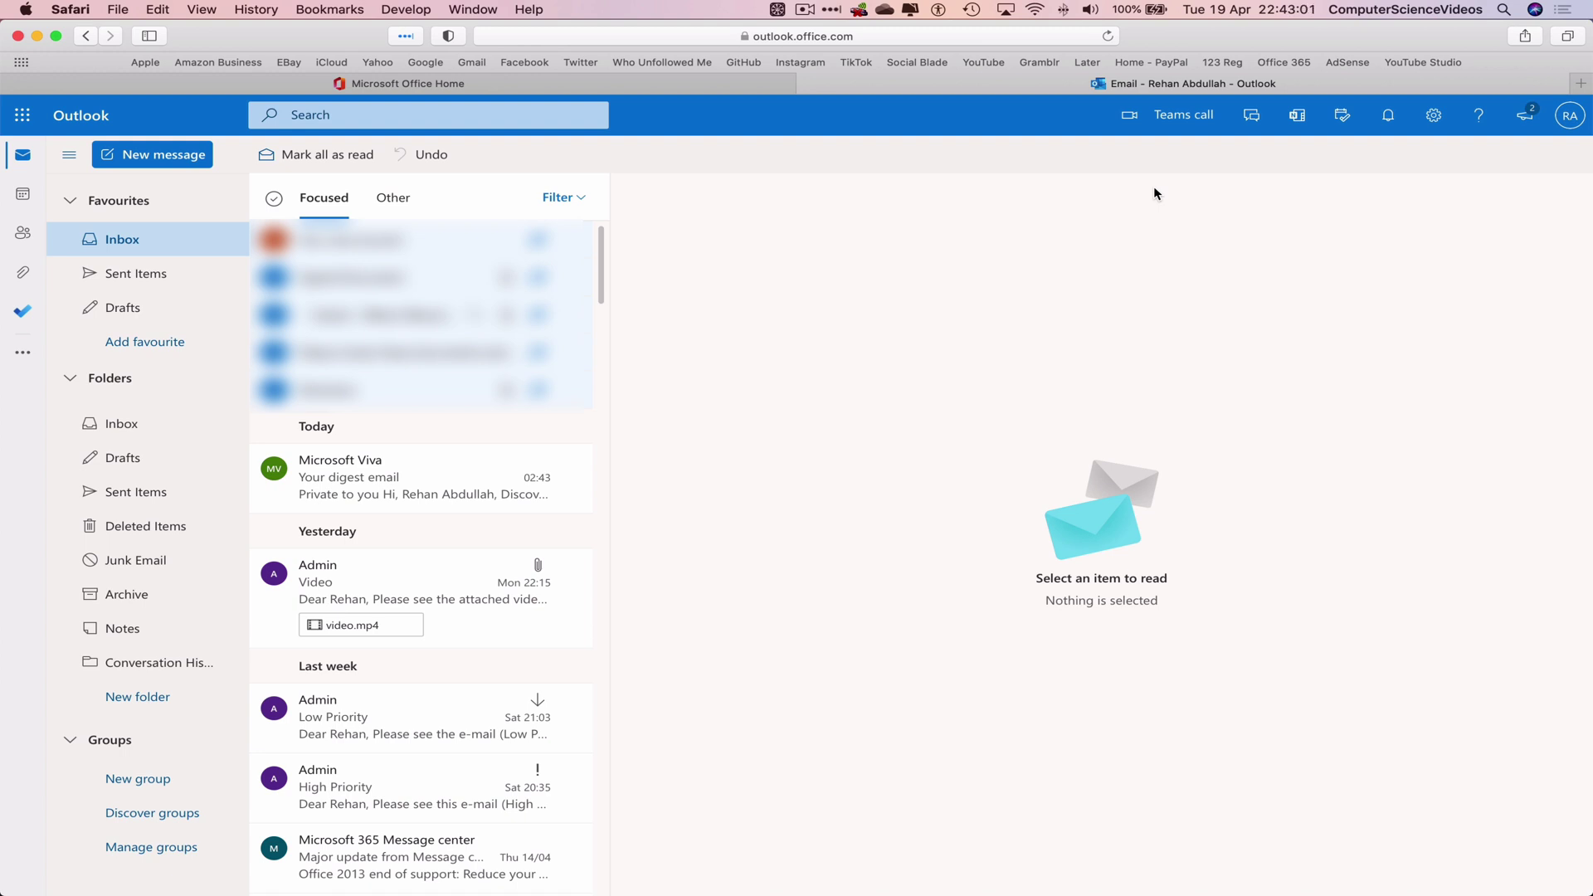
{"action": "key", "text": "super+r"}
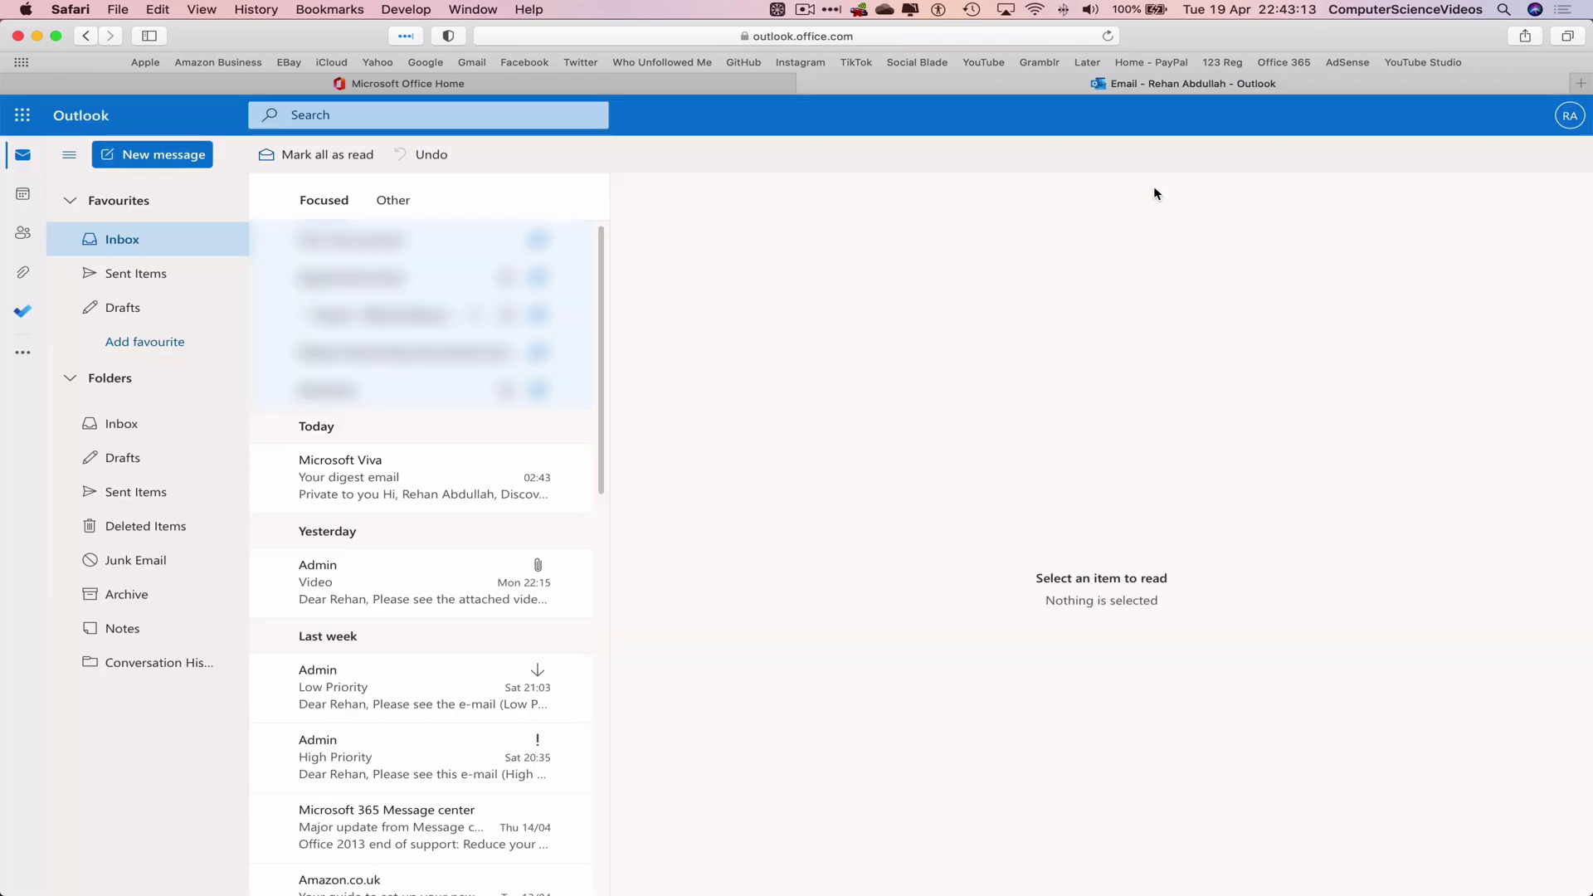
{"action": "left_click", "coordinate": [38, 36]}
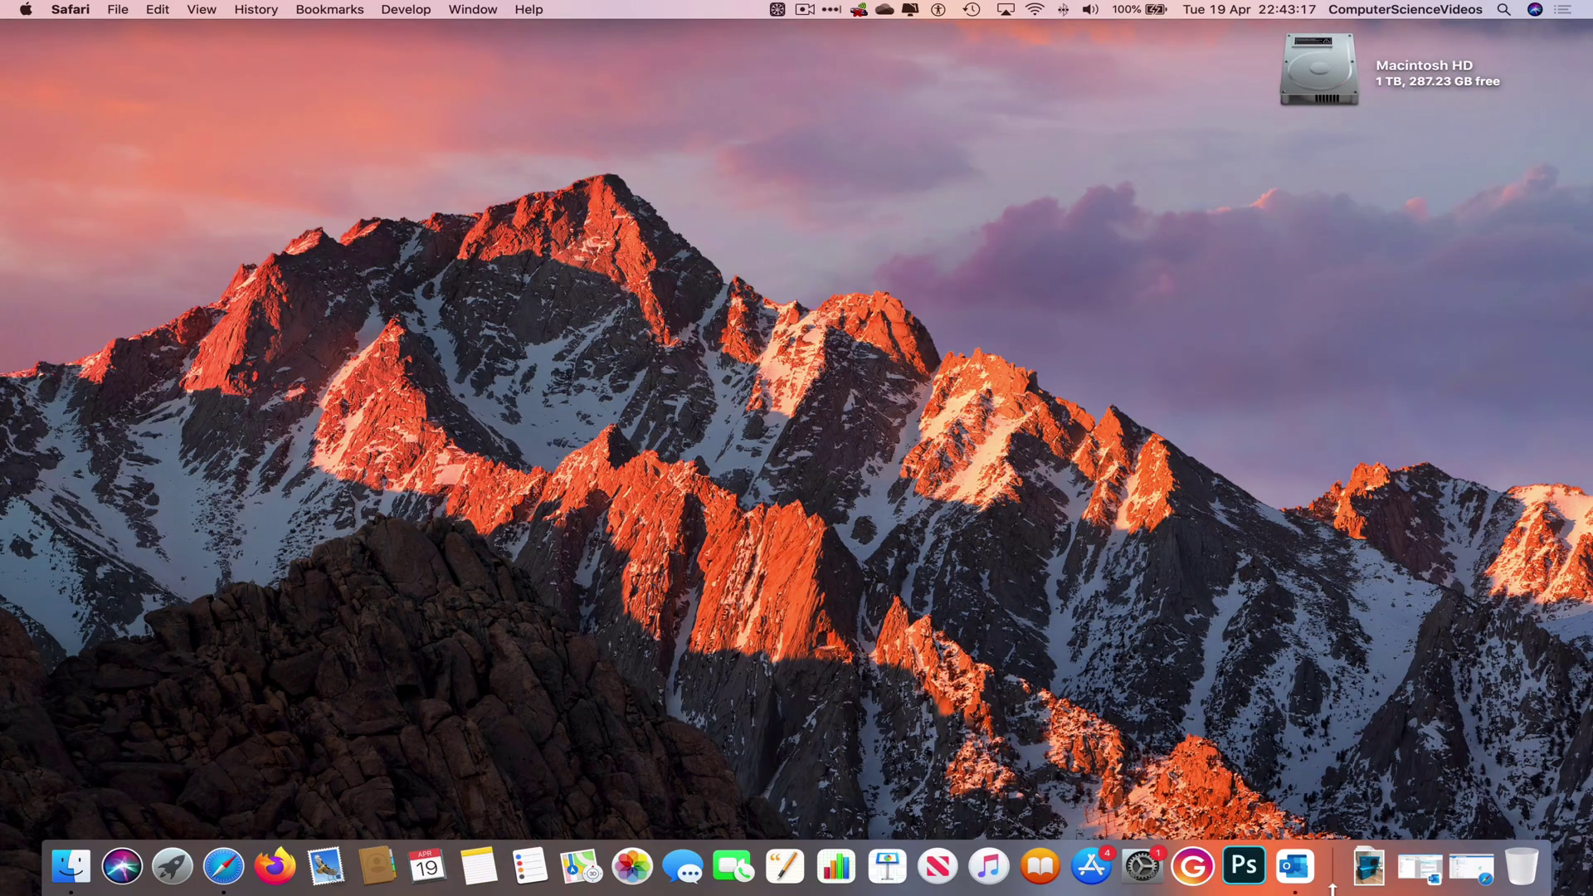
Restore desktop Outlook, check its Drafts folder is empty, then minimise it
{"action": "left_click", "coordinate": [1294, 868]}
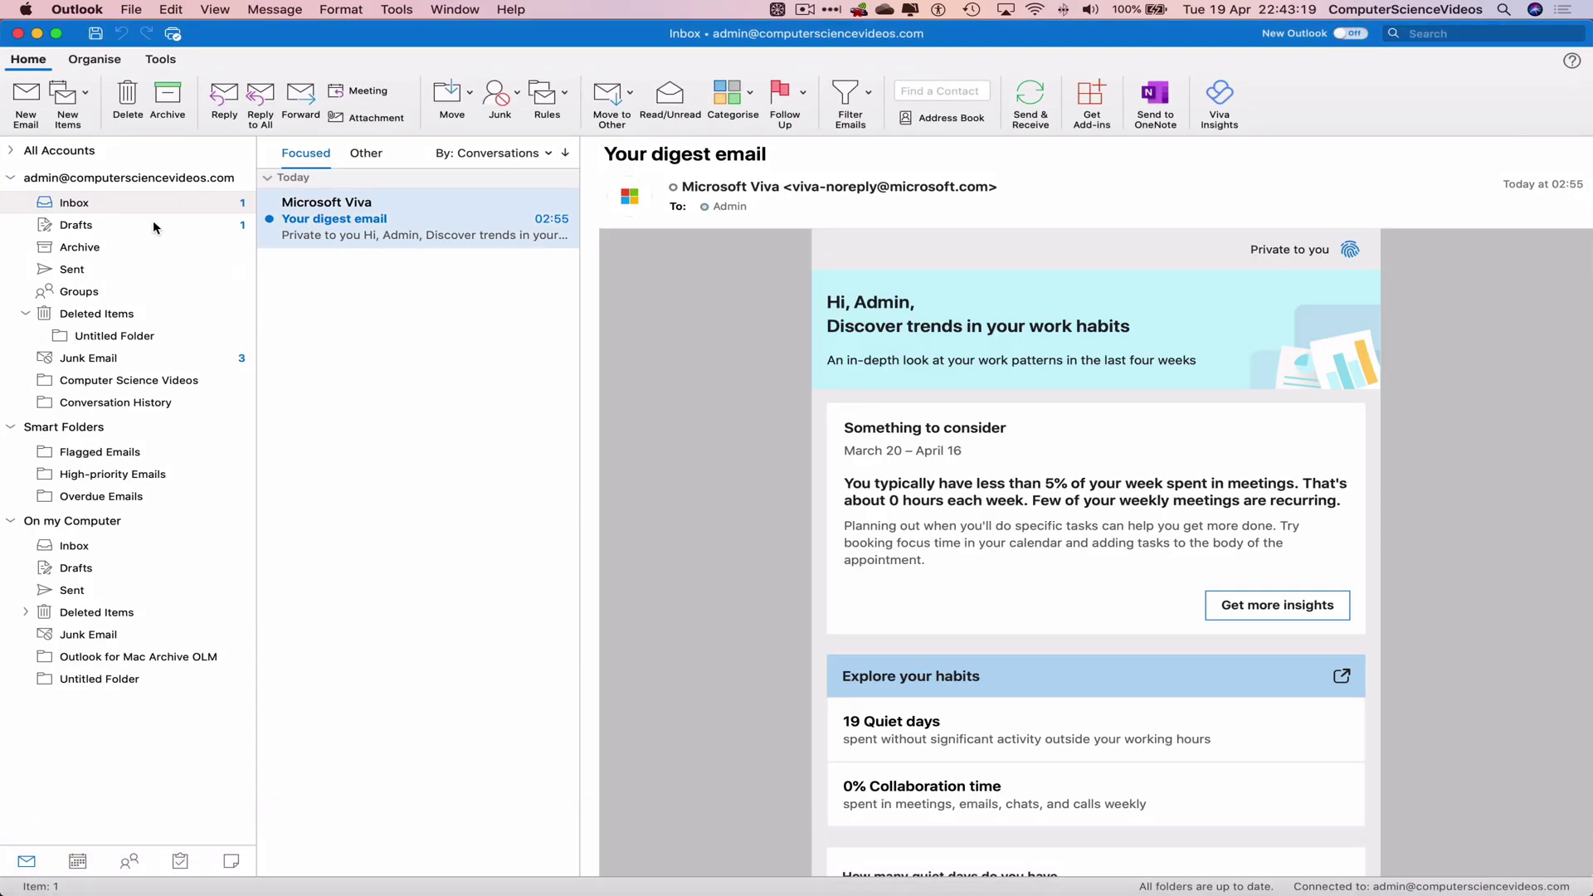
{"action": "left_click", "coordinate": [96, 223]}
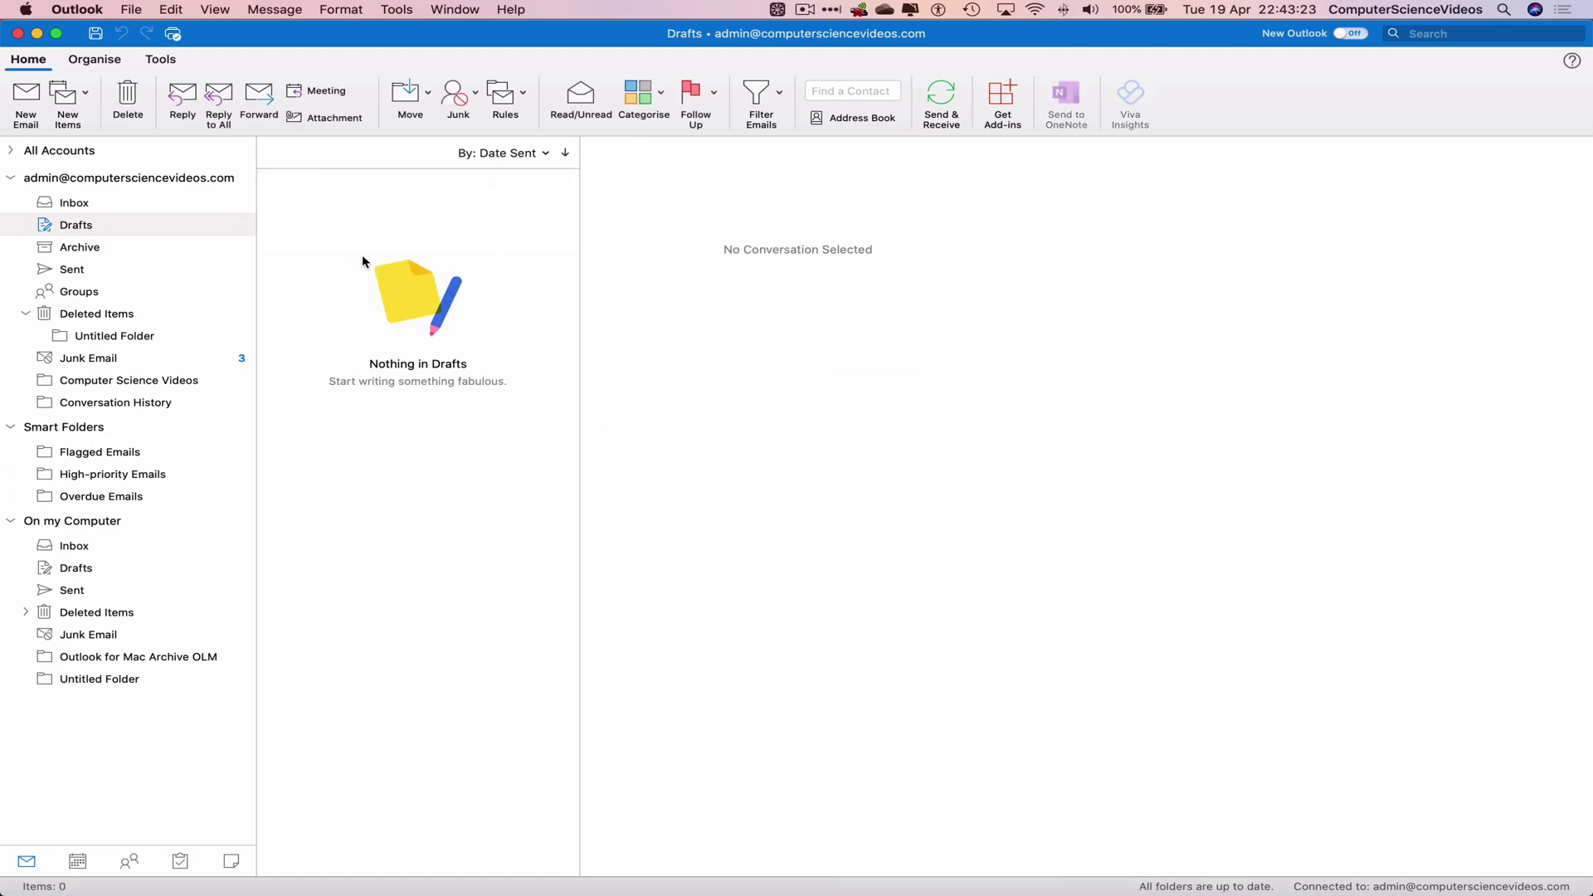
{"action": "left_click", "coordinate": [36, 36]}
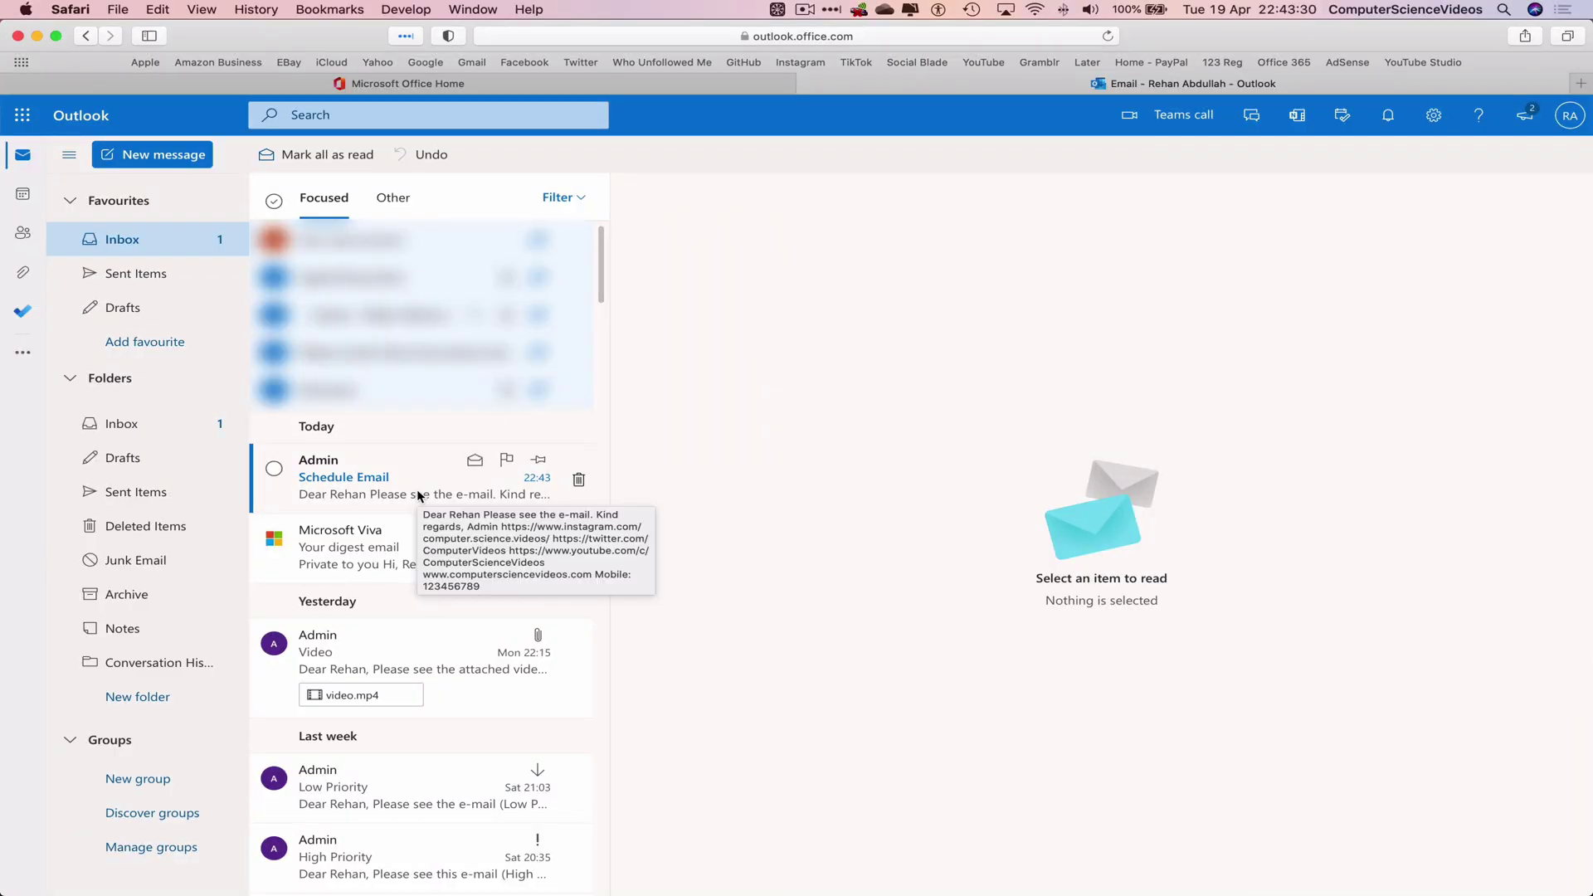
Open the delivered Schedule Email with its signature in the web inbox, then quit Safari
{"action": "left_click", "coordinate": [419, 496]}
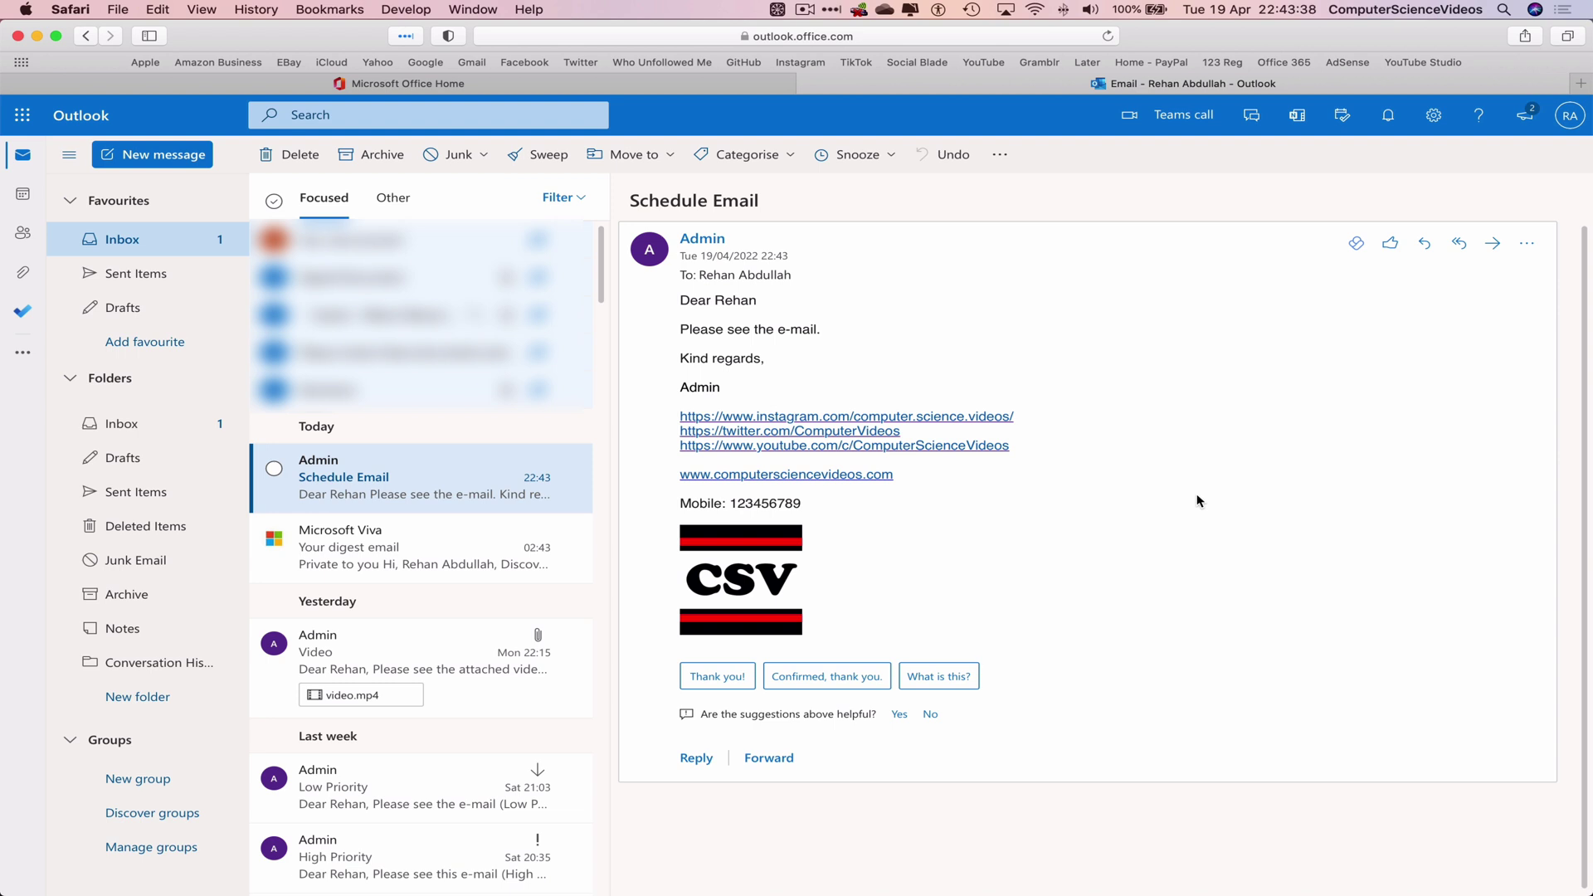
{"action": "left_click", "coordinate": [117, 9]}
{"action": "mouse_move", "coordinate": [71, 9]}
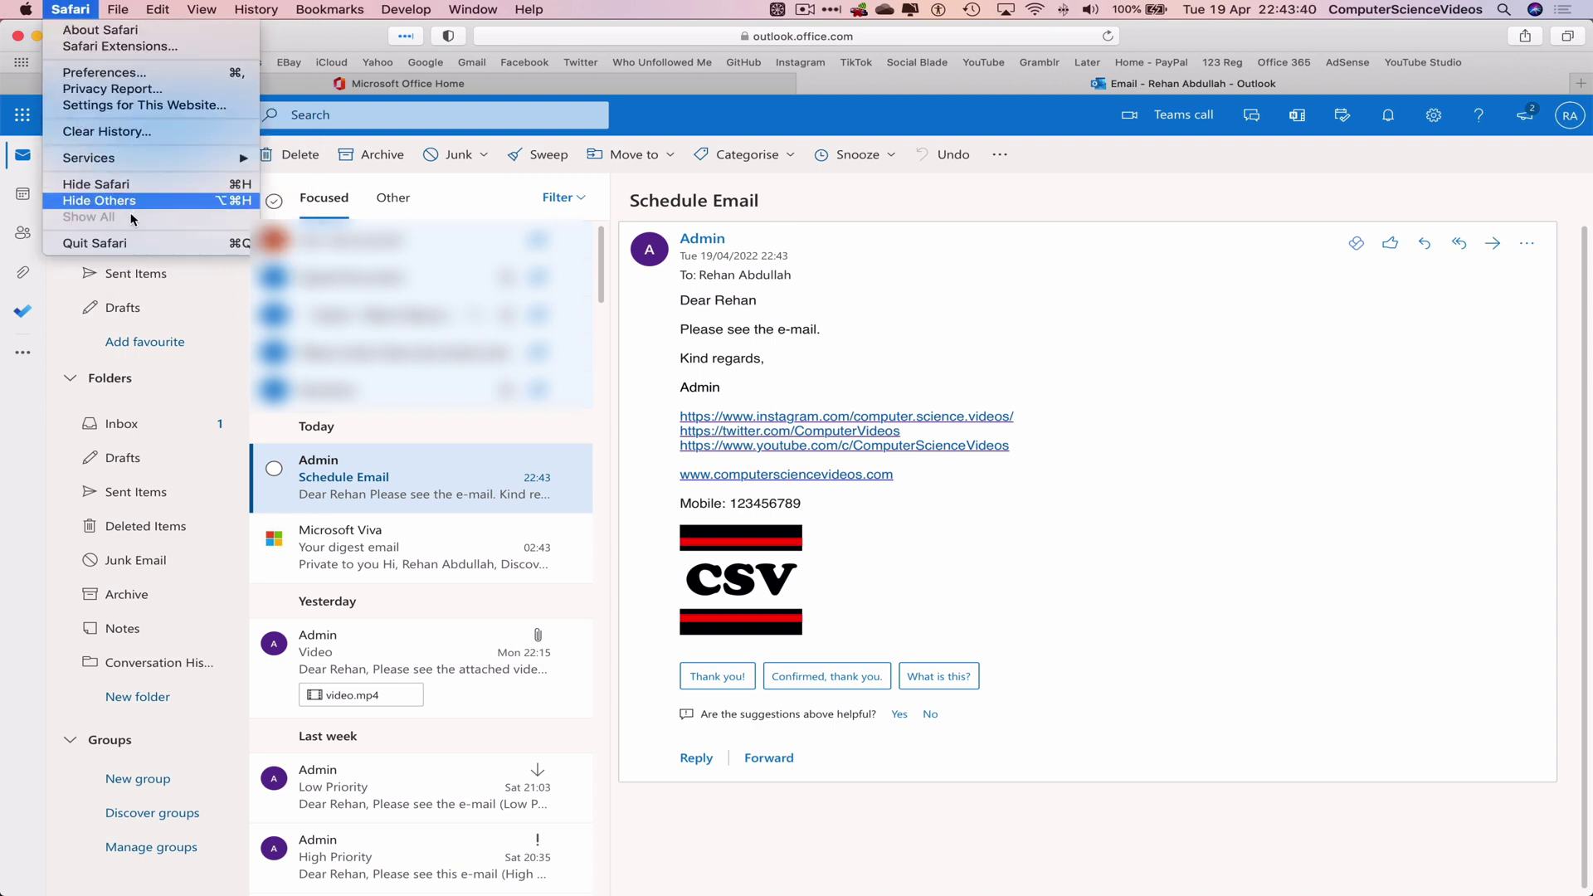
{"action": "left_click", "coordinate": [93, 242]}
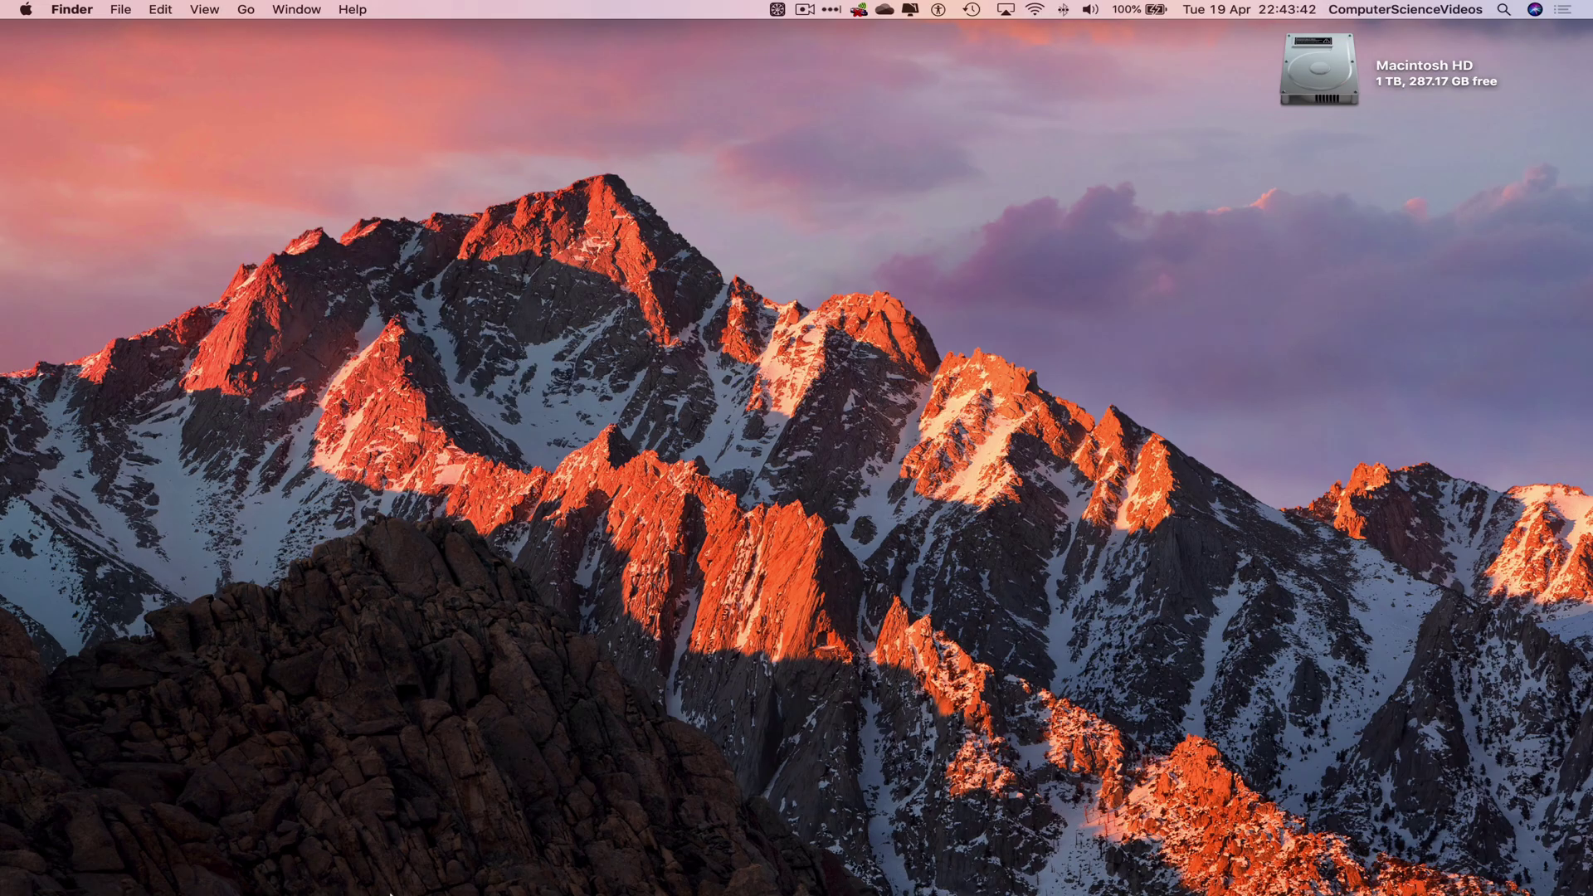
Bring desktop Outlook back from the Dock and quit it
{"action": "left_click", "coordinate": [1345, 872]}
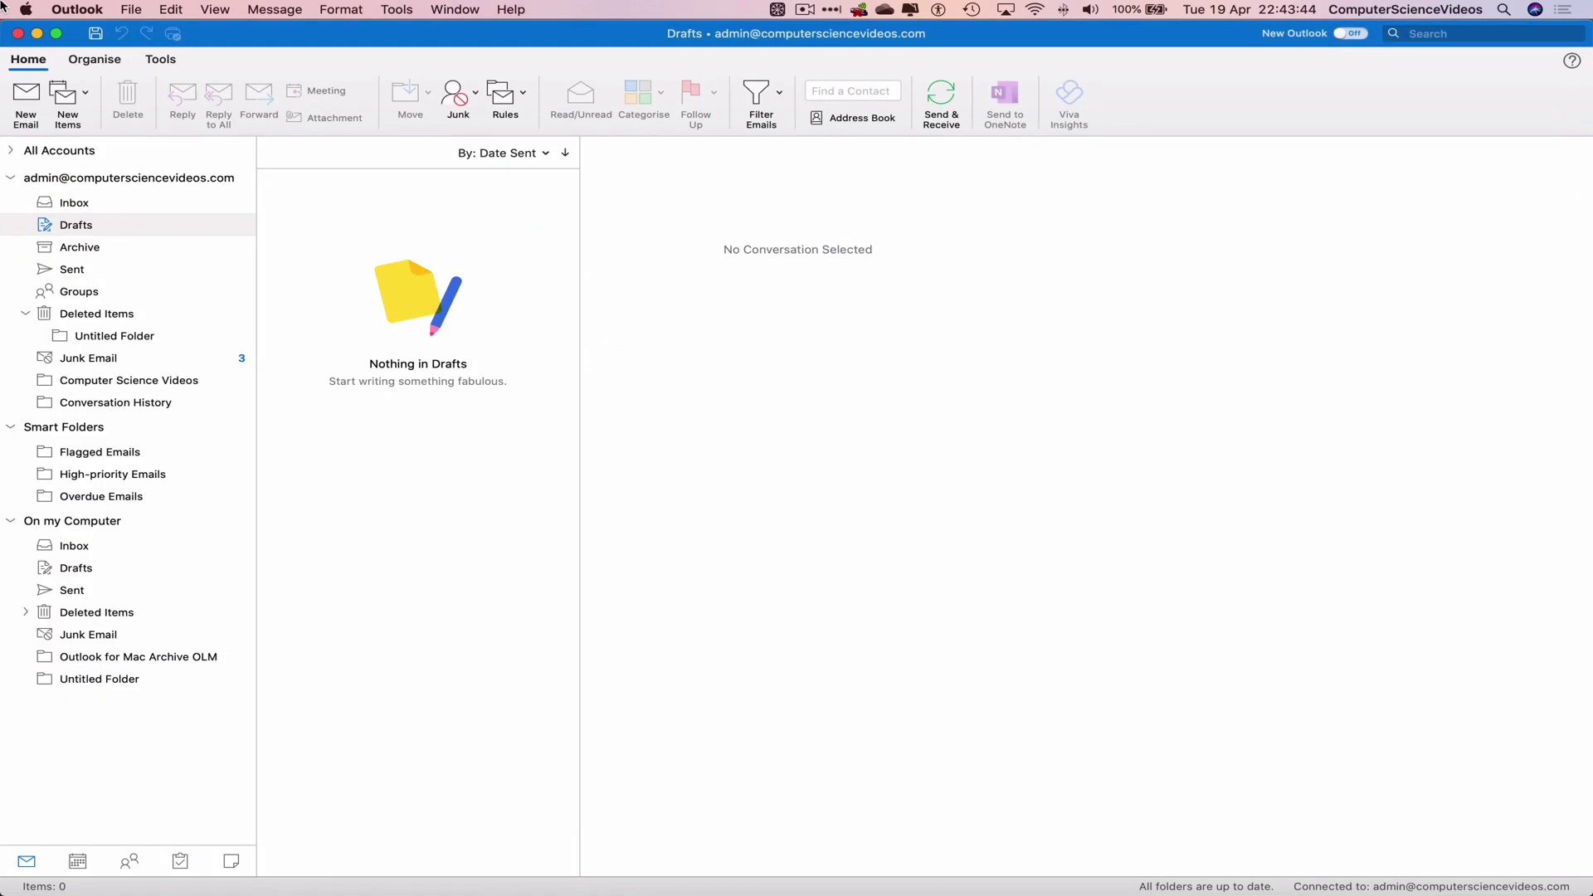
{"action": "left_click", "coordinate": [77, 9]}
{"action": "left_click", "coordinate": [96, 237]}
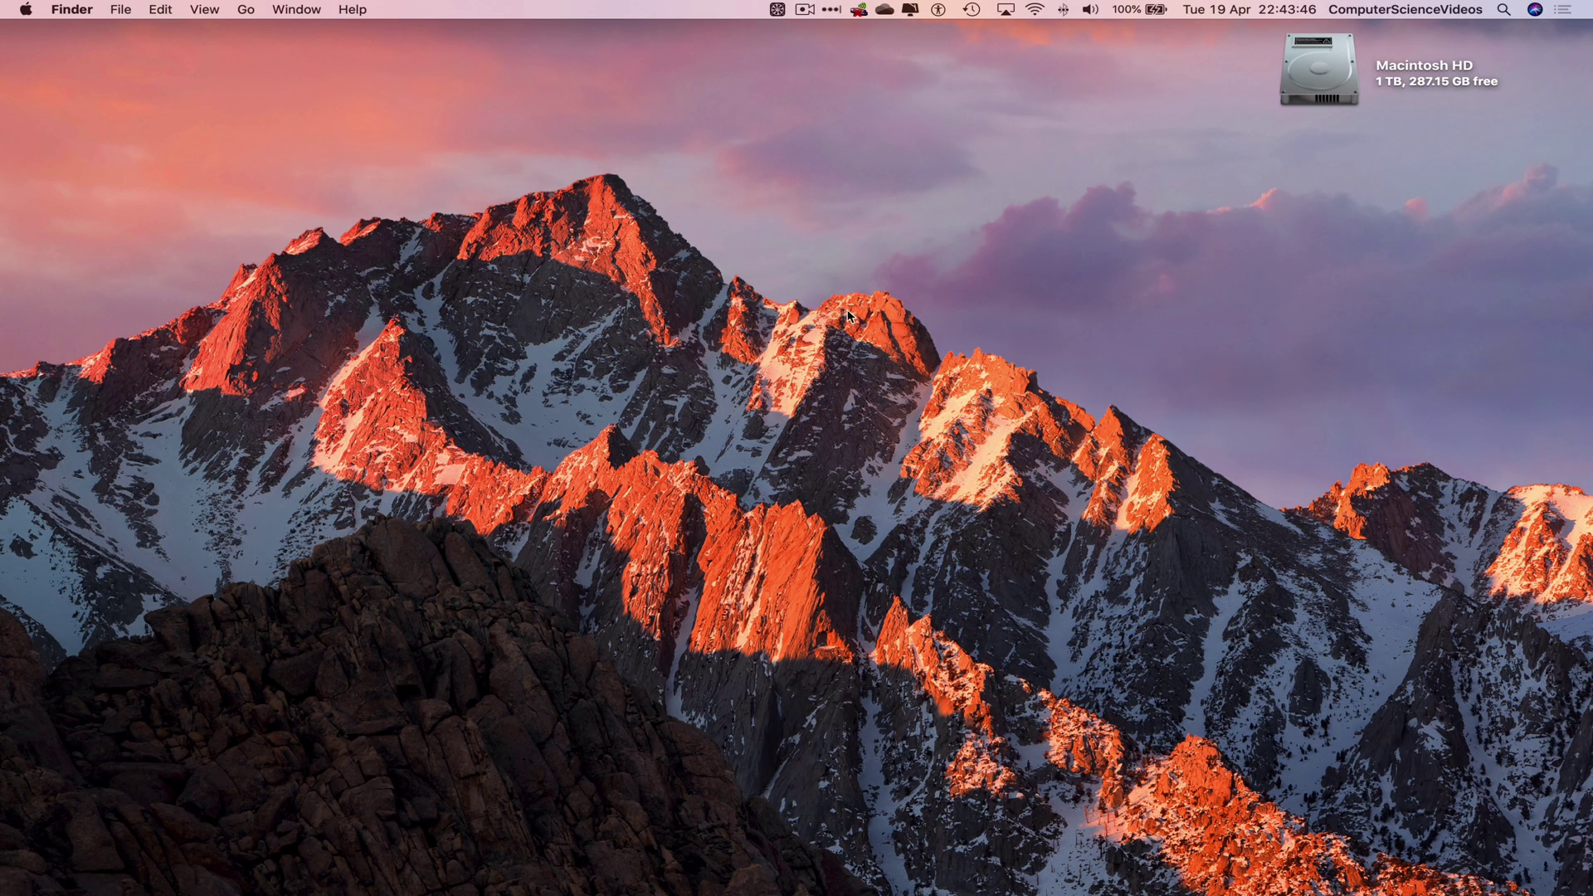